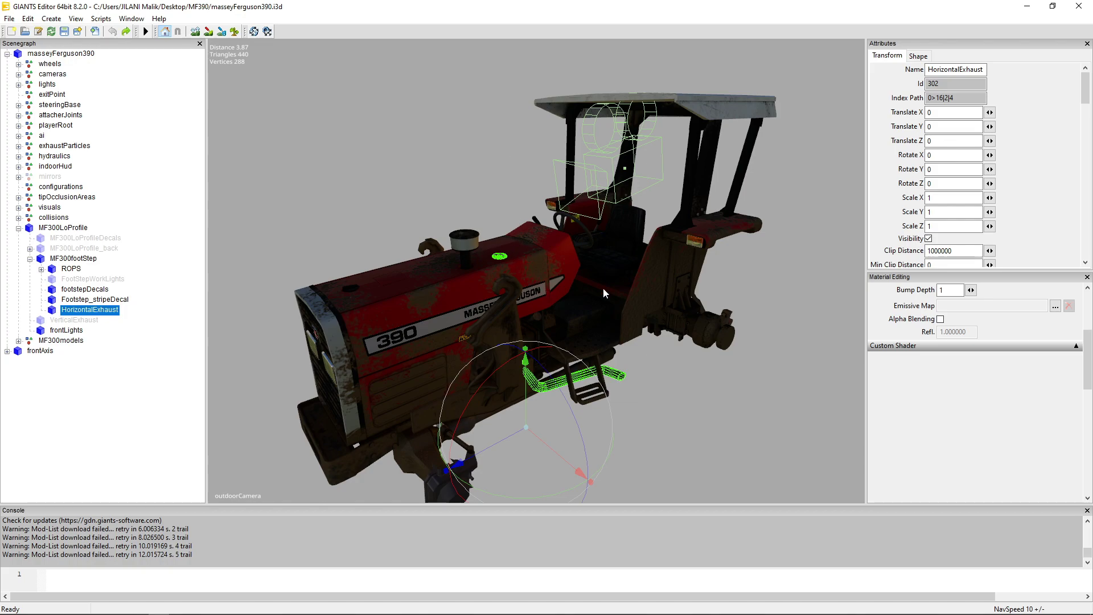
Extract the FS19_MasseyFerguson365_S archive on the desktop into a folder of the same name
left_click(1029, 7)
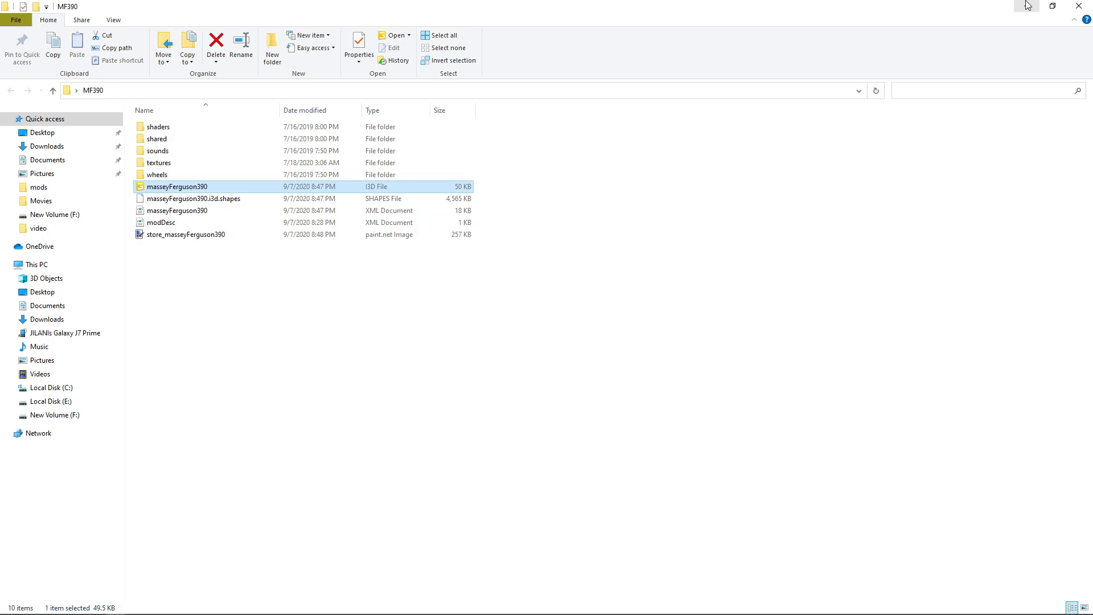
left_click(1024, 6)
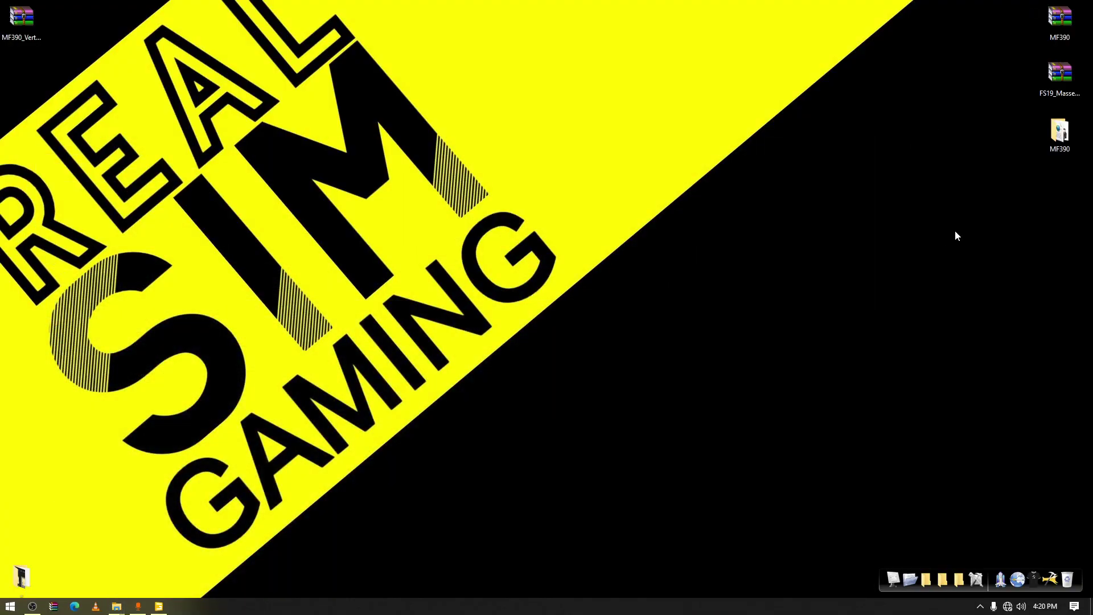
right_click(1065, 91)
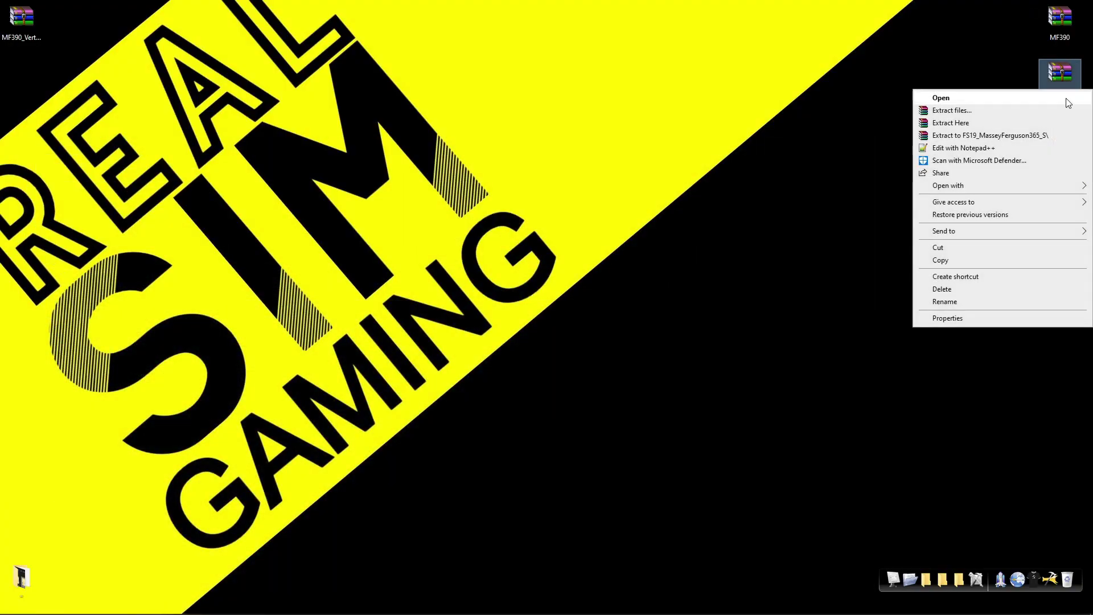
left_click(999, 111)
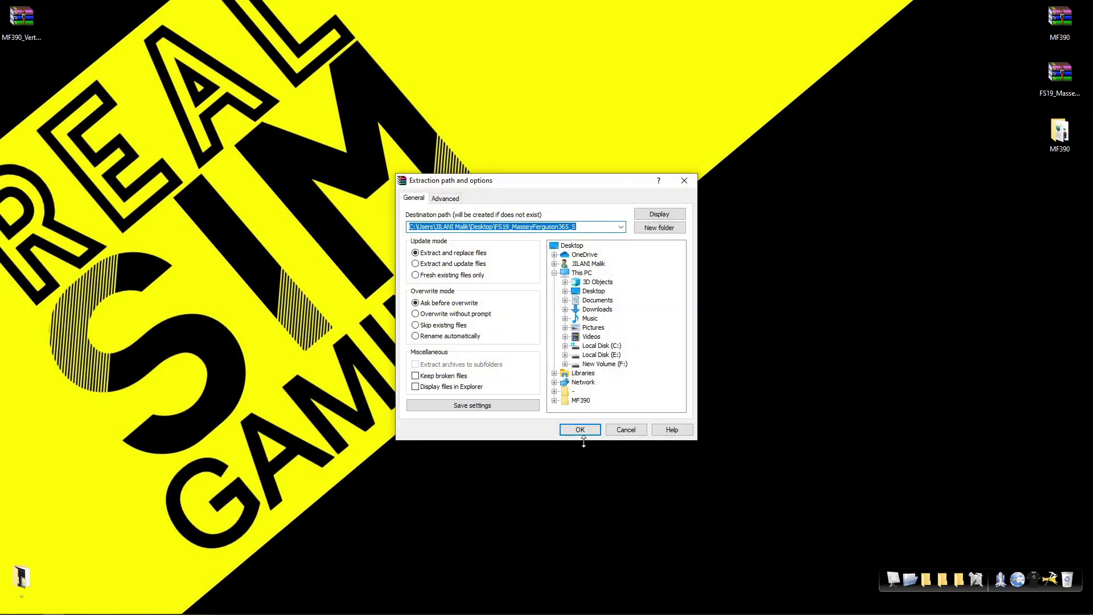
left_click(581, 430)
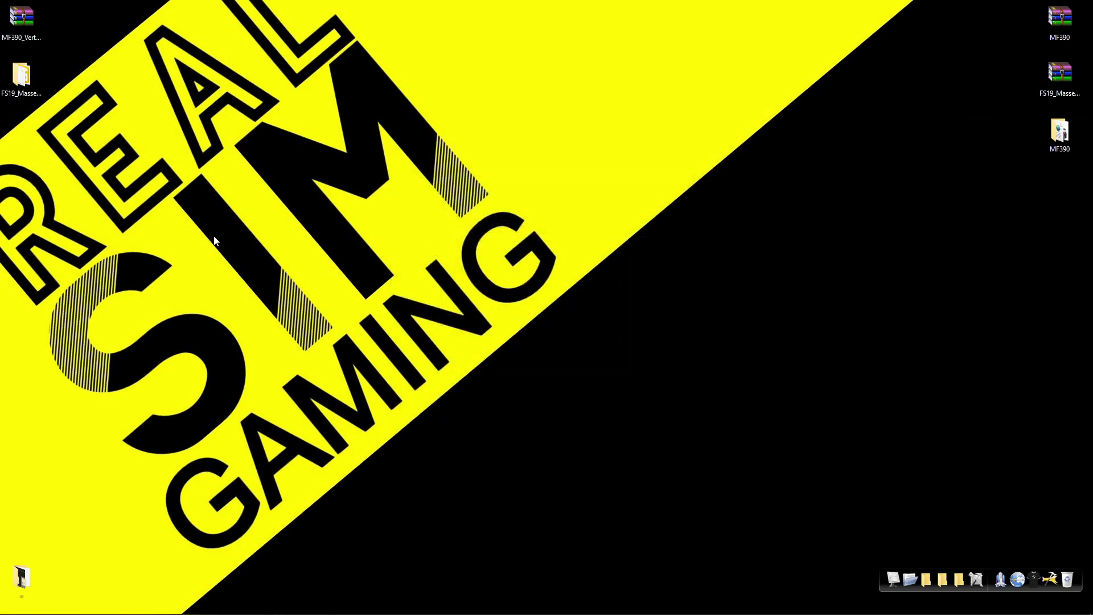
Open the MasseyFerguson365 I3D file from the extracted FS19_MasseyFerguson365_S folder and bring its vertical exhaust into view
double_click(26, 80)
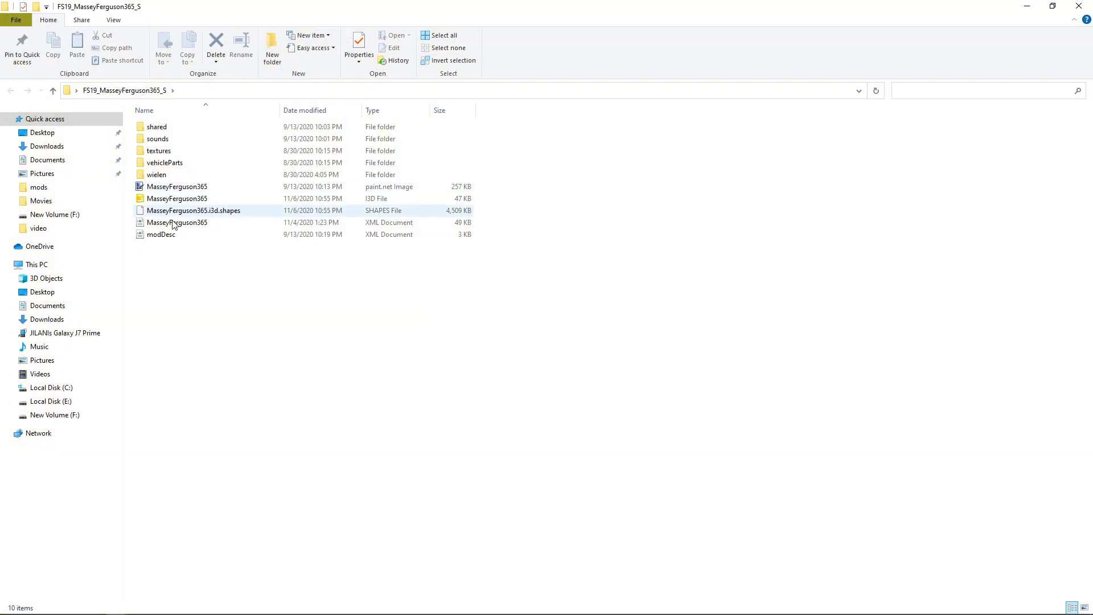
left_click(176, 203)
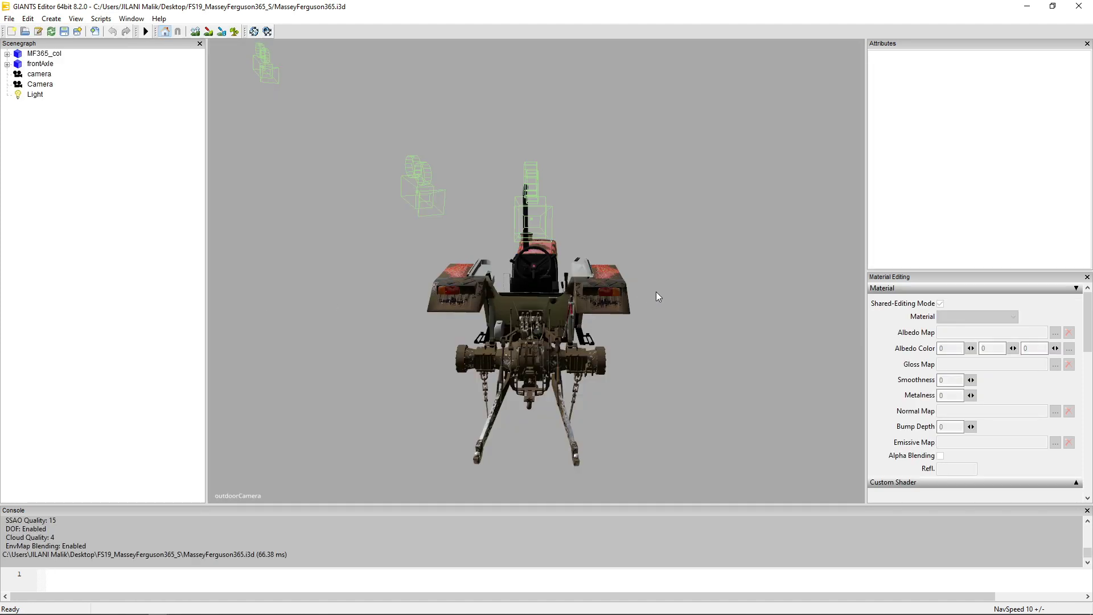
scroll(595, 289, "up", 3)
left_click_drag(656, 291, 812, 297, "alt")
middle_click_drag(813, 301, 766, 255)
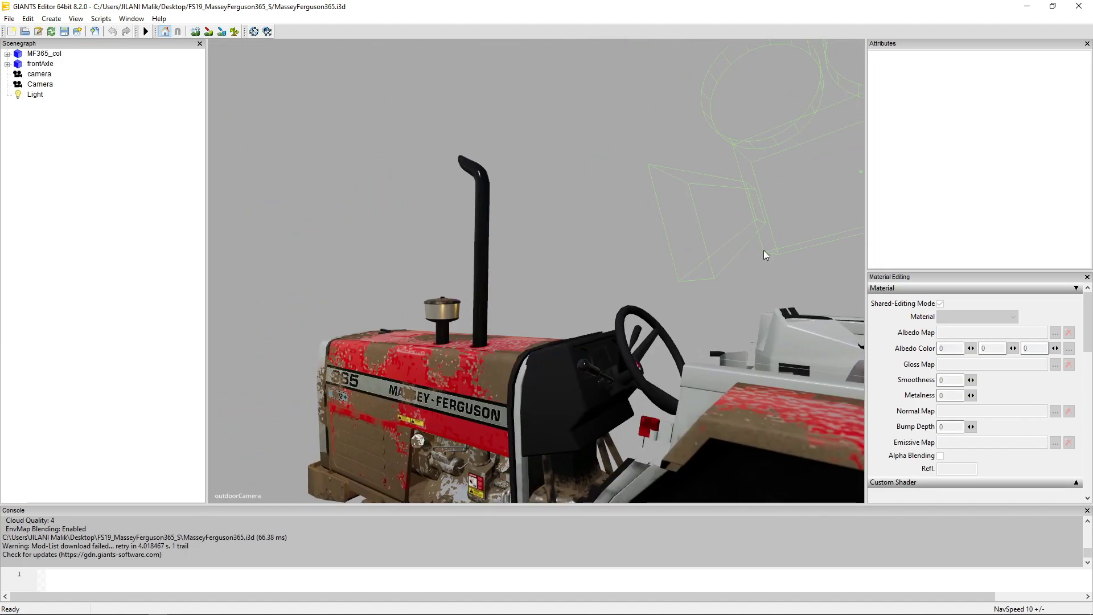
Examine the visuals, hydraulics, exhaustParticles and configurations groups of MF365_col to see which one contains the vertical exhaust
left_click(7, 53)
left_click(50, 178)
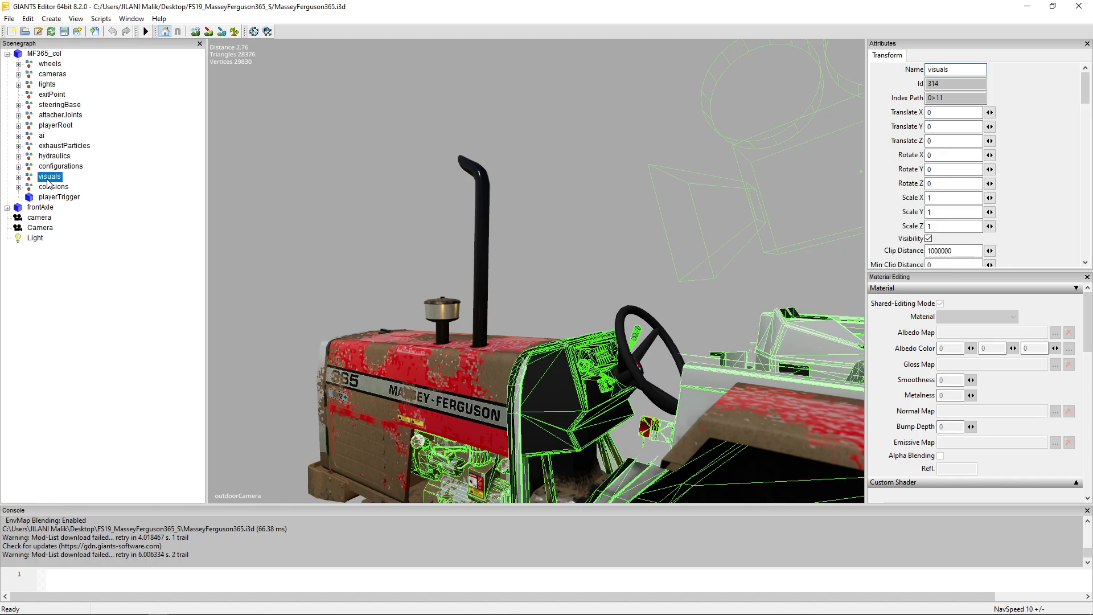
left_click_drag(421, 296, 508, 310, "alt")
scroll(504, 313, "down", 3)
middle_click_drag(504, 317, 474, 301)
left_click(49, 167)
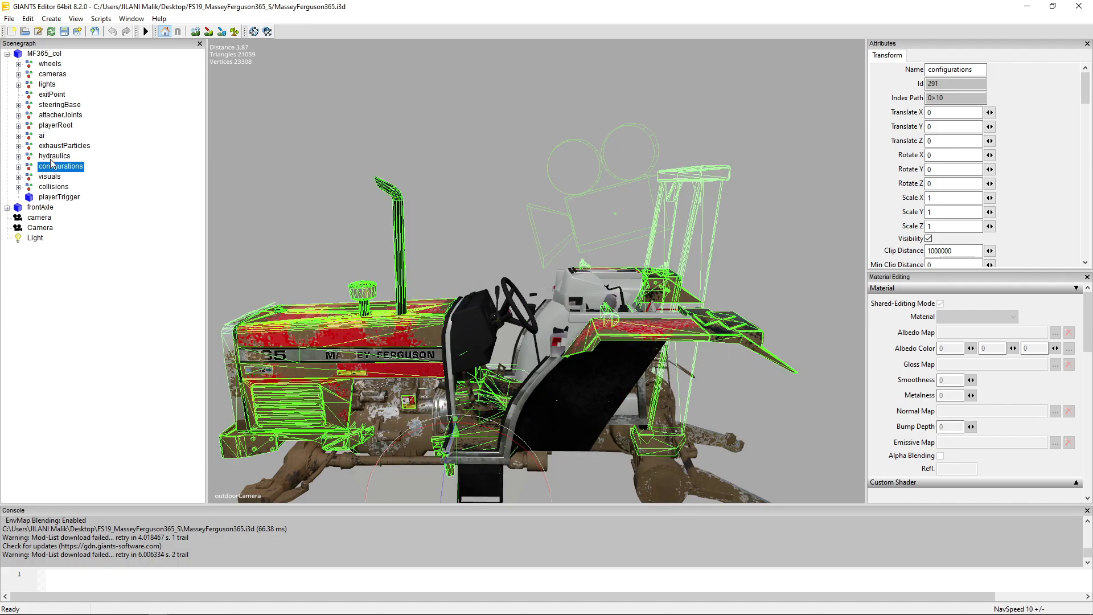
left_click(50, 157)
left_click(51, 146)
left_click(51, 165)
left_click(52, 166)
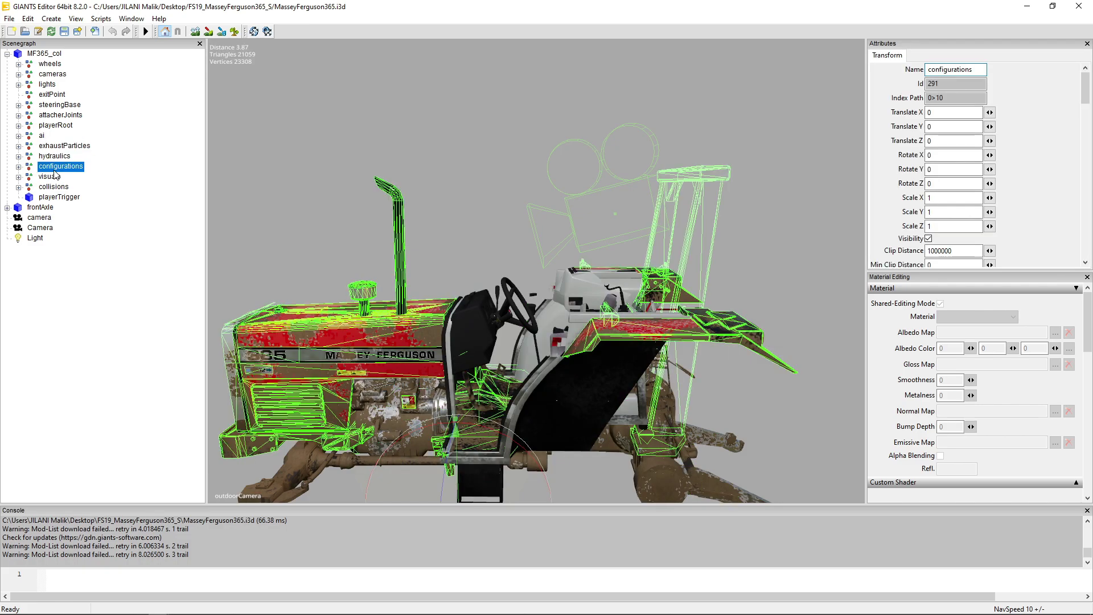
key("Escape")
Select the VerticalExhaust shape under configurations, MF300, MF300LoProfile in the scenegraph
left_click(18, 167)
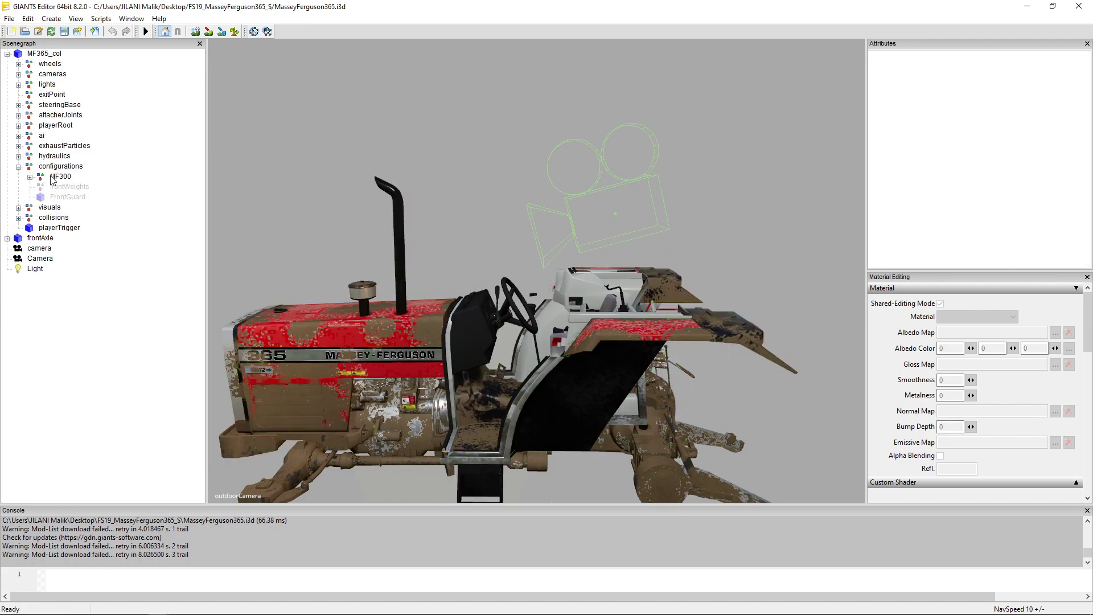
left_click(57, 177)
left_click(29, 177)
left_click(83, 187)
left_click(41, 187)
left_click(94, 228)
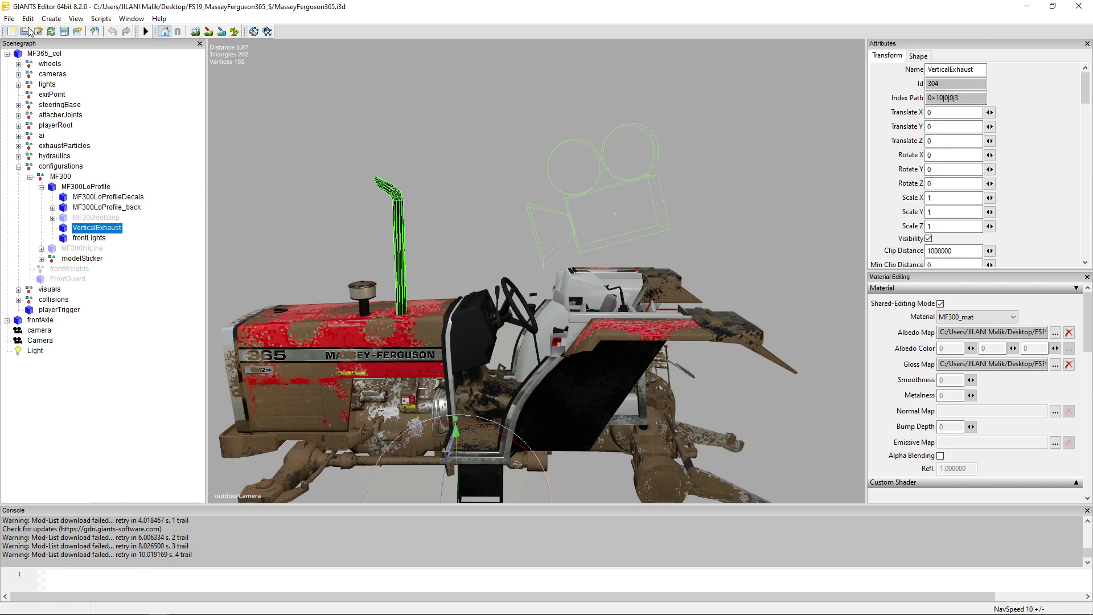
Export the selected exhaust with its files as VerticalExhaust into the MF390 textures folder, declining the parent directory structure
left_click(9, 18)
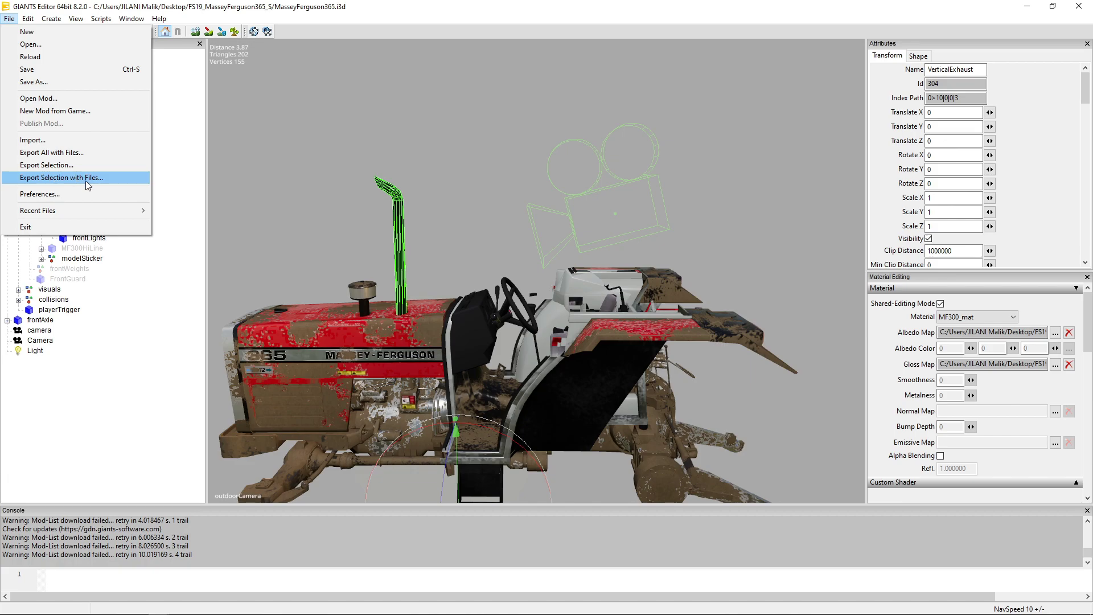
left_click(50, 178)
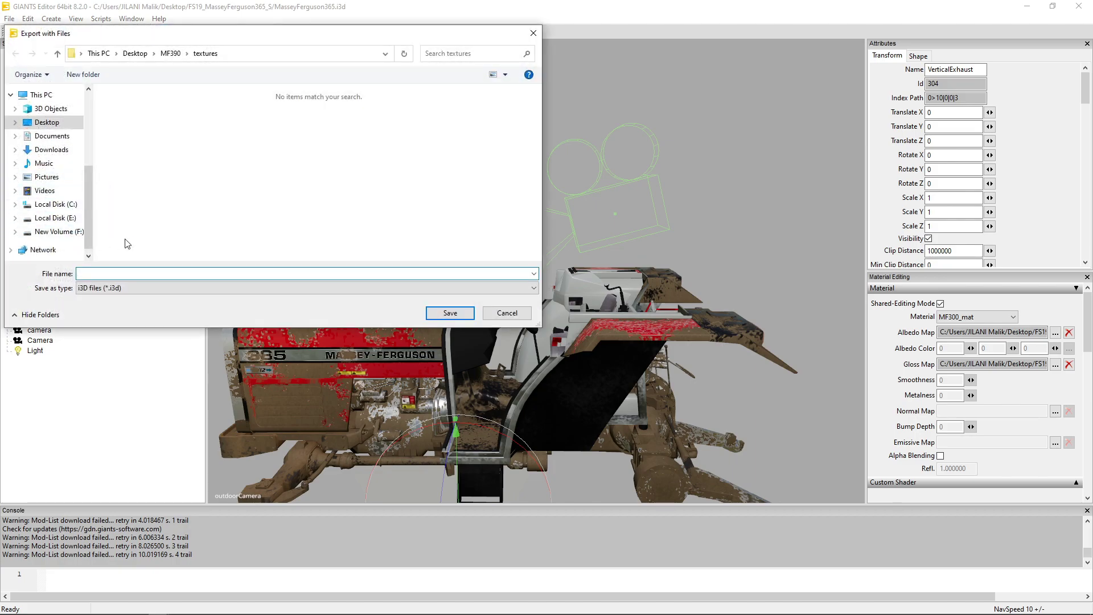
type("Vr")
type("rticalExhause")
left_click(46, 122)
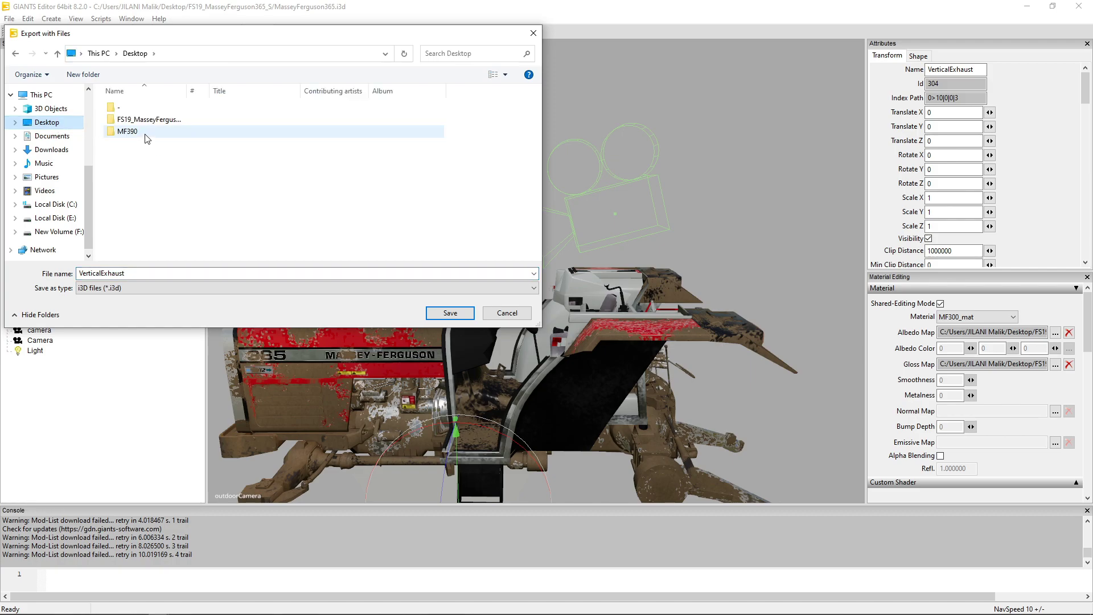
double_click(147, 136)
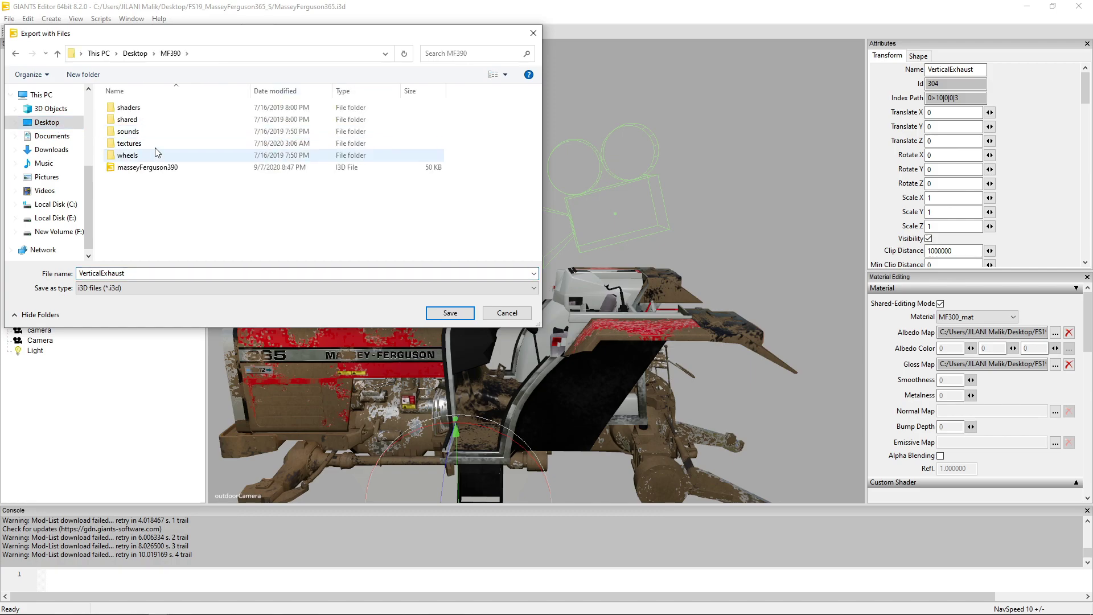
left_click(155, 147)
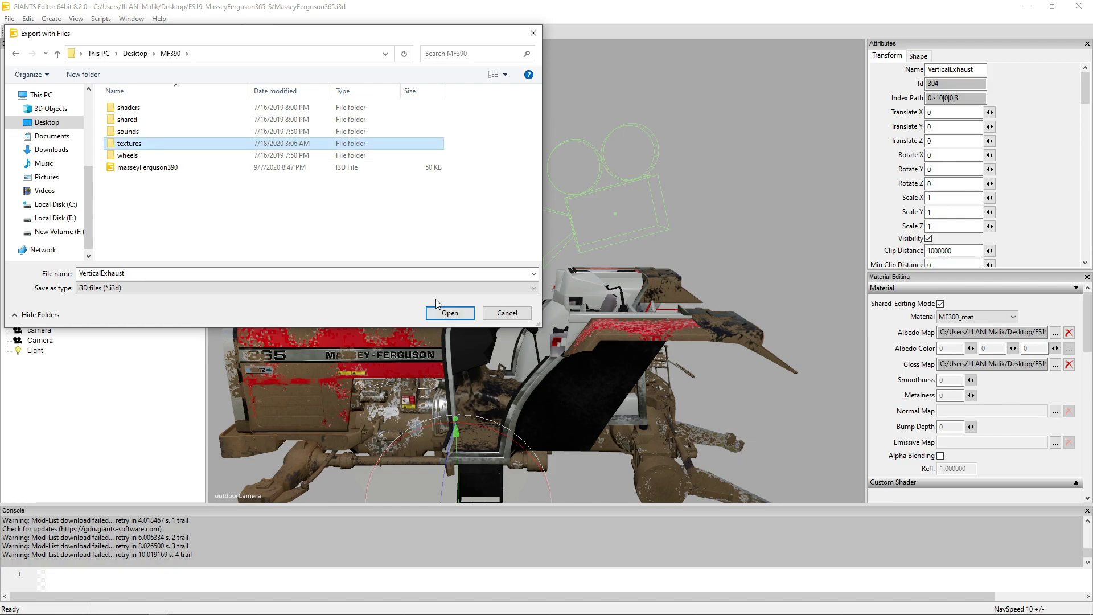
left_click(446, 314)
left_click(449, 313)
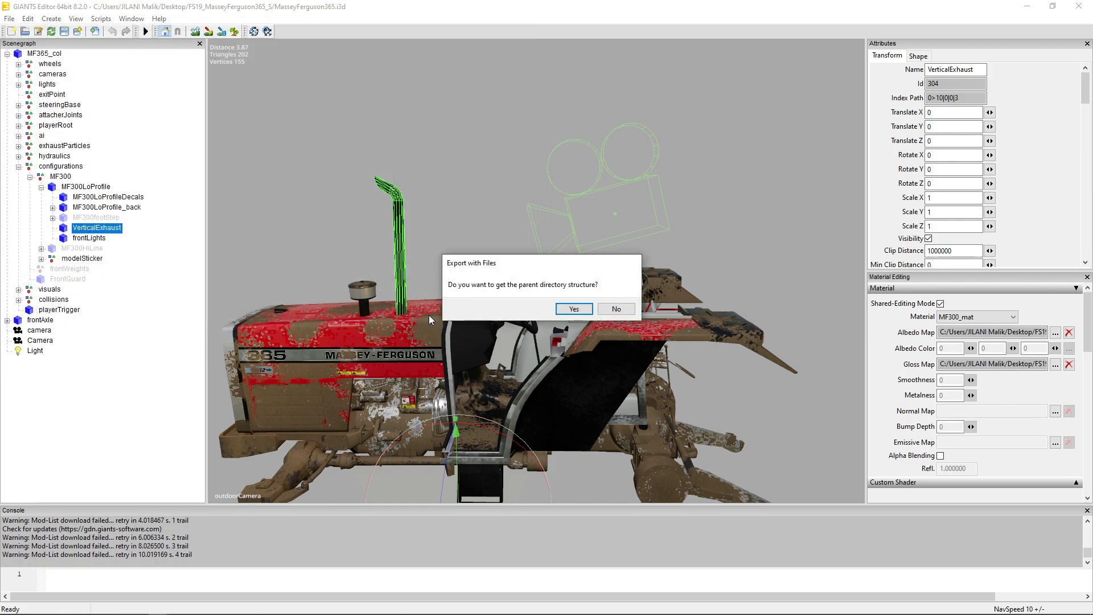
left_click(619, 311)
left_click(618, 311)
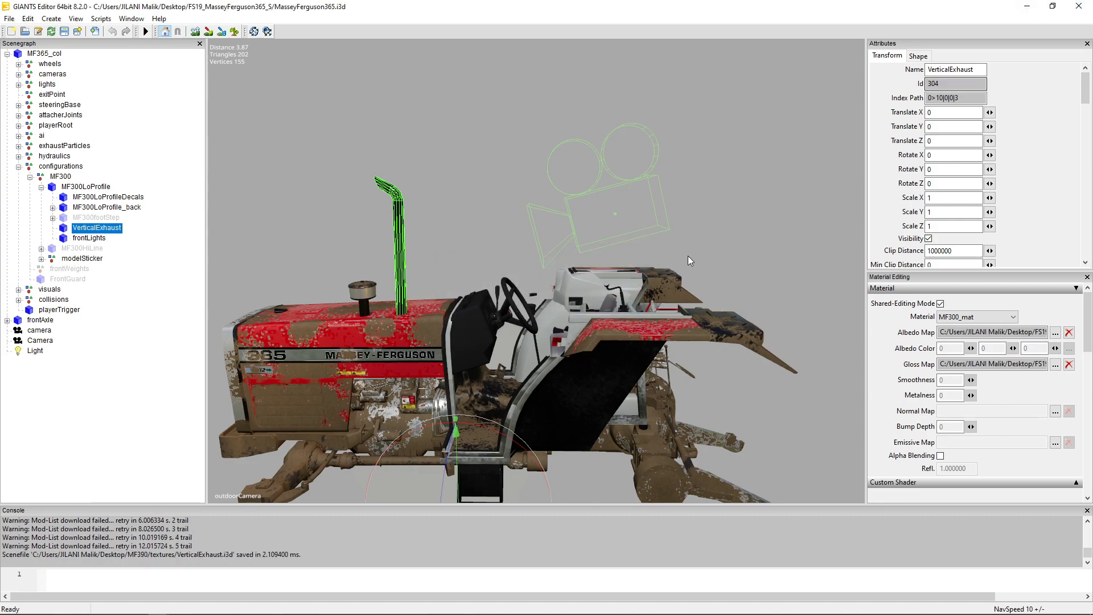
Close the MasseyFerguson365 scene and open the textures folder inside the MF390 folder on the desktop
left_click(1078, 6)
left_click(641, 314)
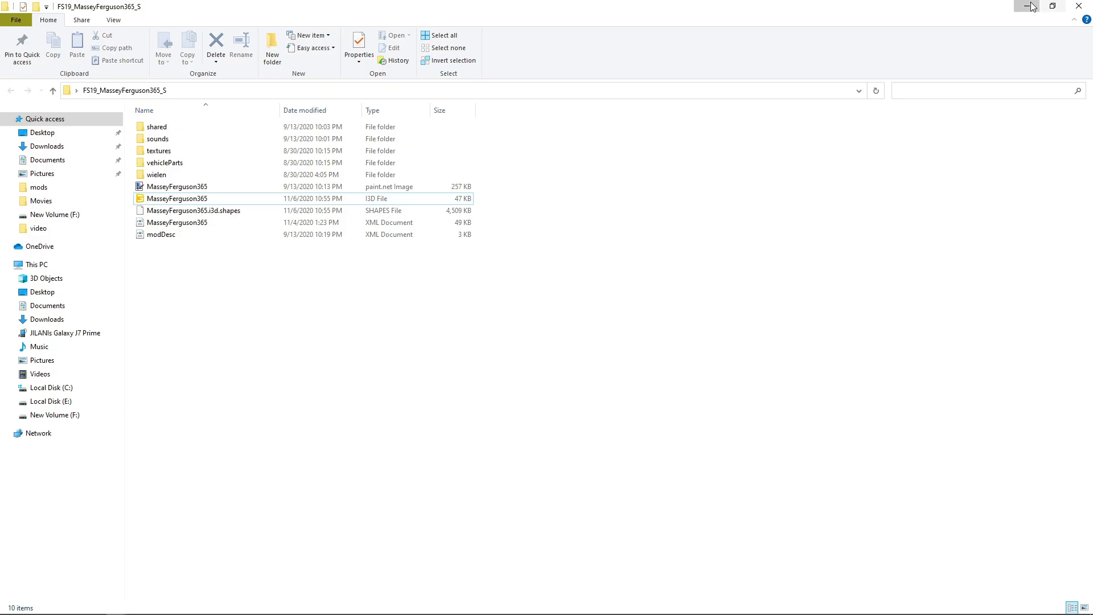
left_click(1028, 6)
left_click(1059, 134)
double_click(1059, 134)
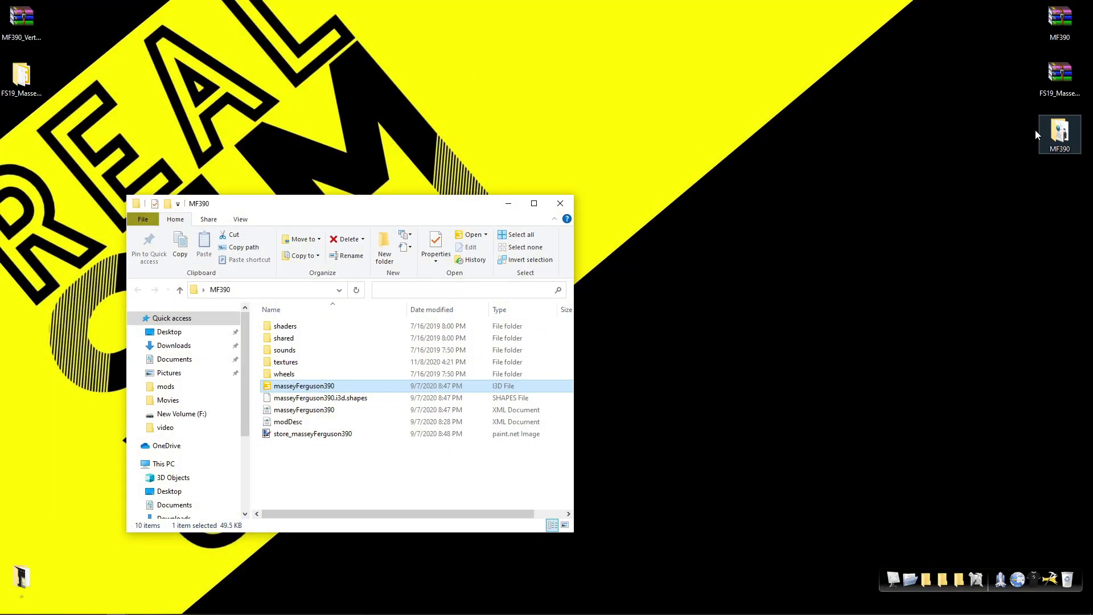
double_click(411, 211)
double_click(163, 168)
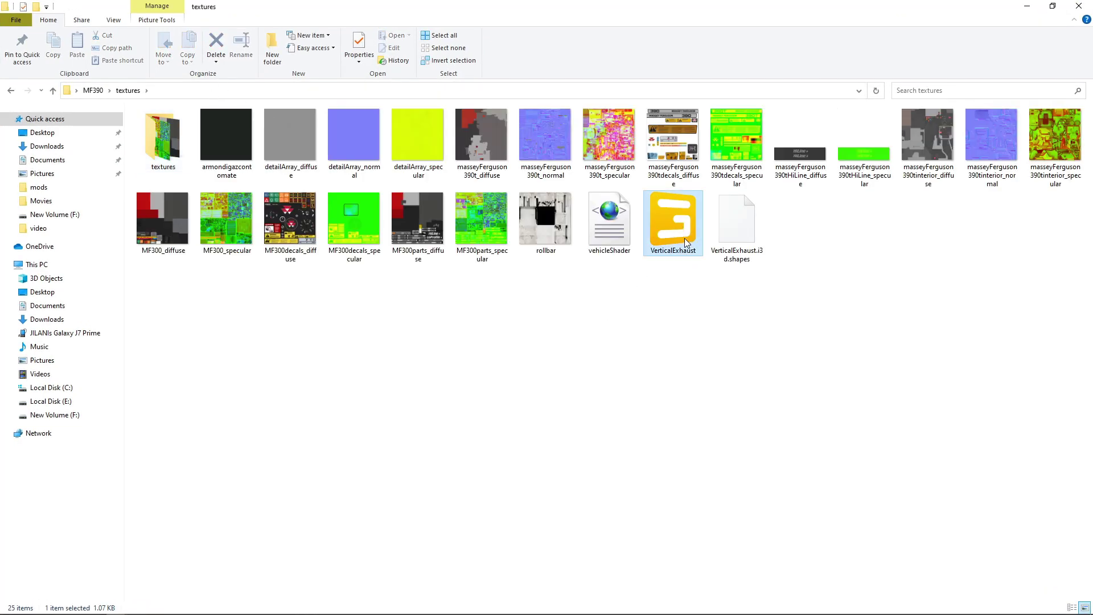
Import the VerticalExhaust I3D file from the textures folder into the masseyFerguson390 scene
left_click(689, 252)
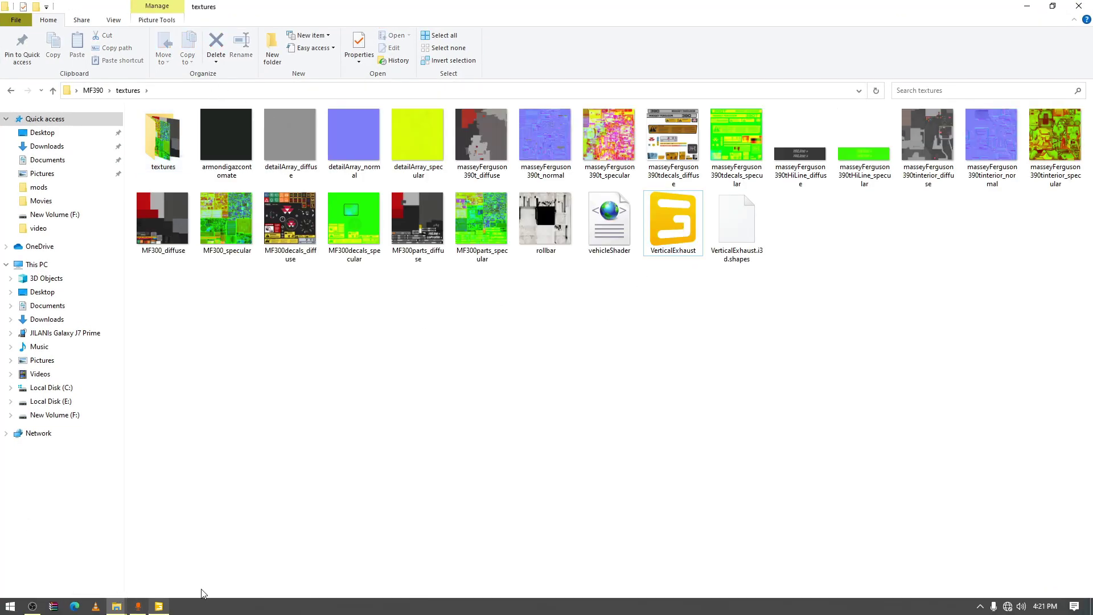
left_click_drag(673, 223, 25, 447)
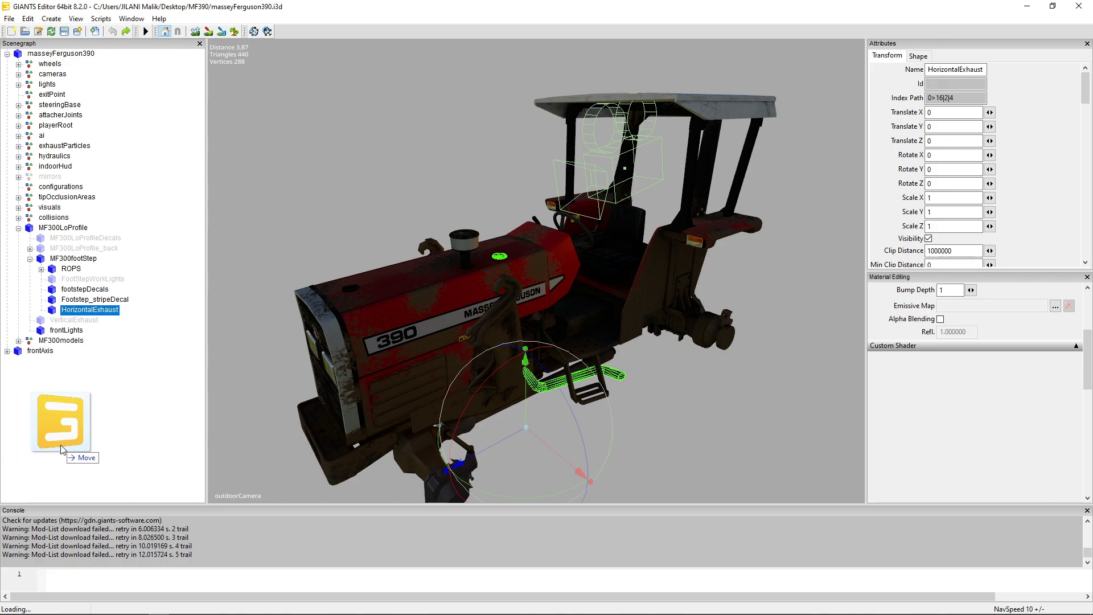
double_click(415, 18)
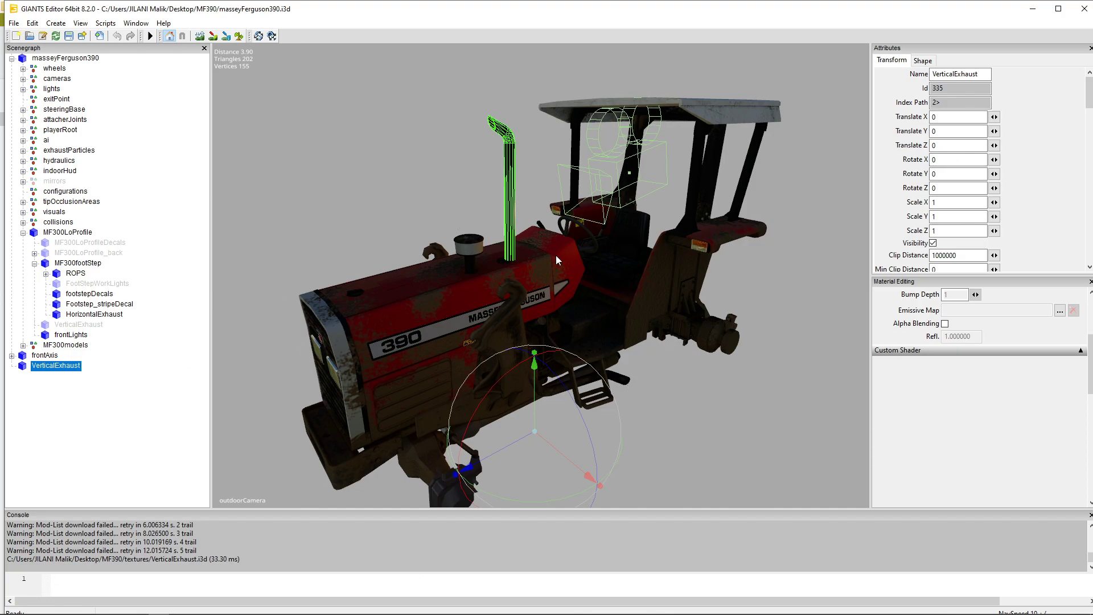
Move the imported VerticalExhaust into the MF300footStep group and delete that group's HorizontalExhaust
left_click(99, 436)
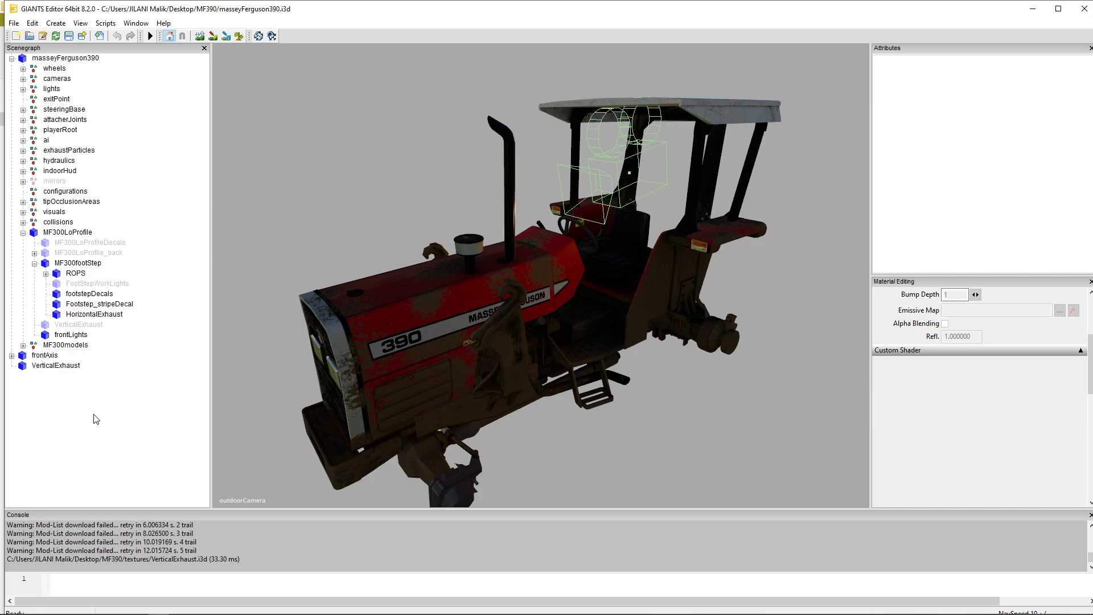
left_click(56, 366)
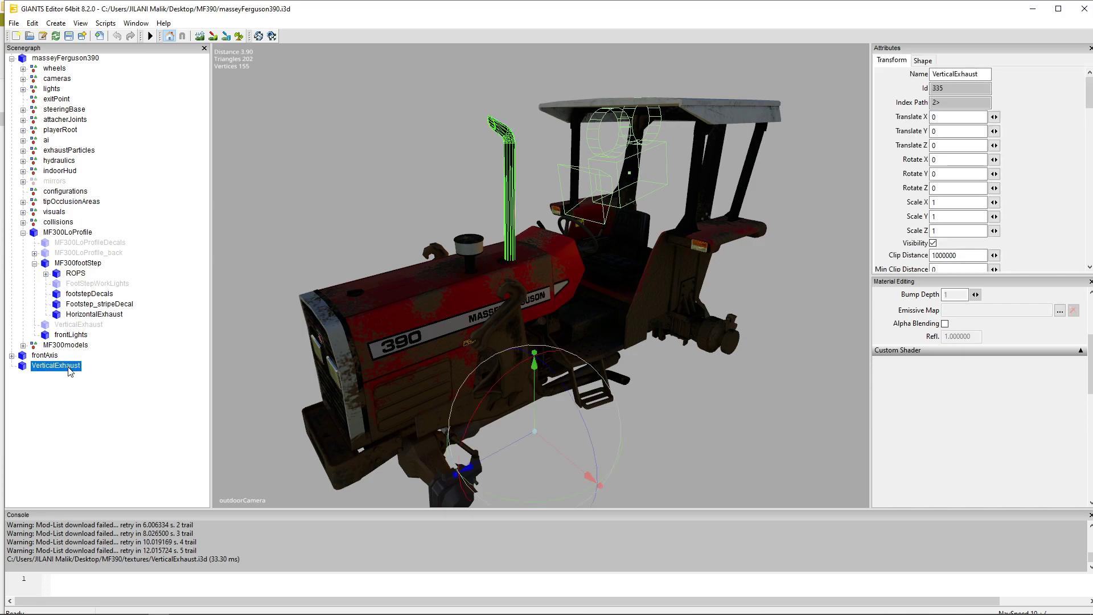
key("Delete")
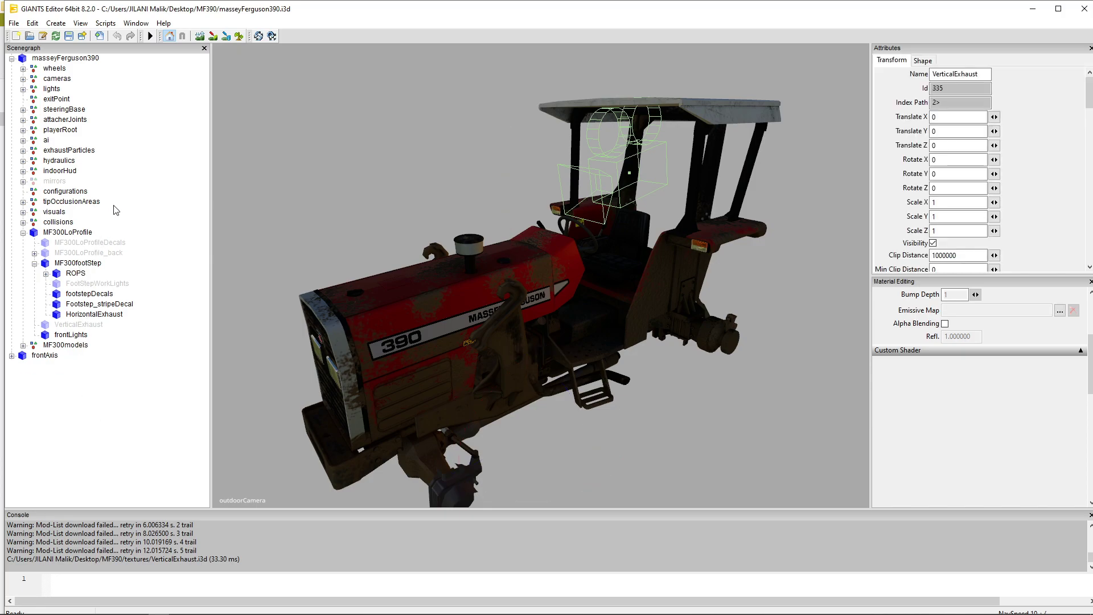
left_click(78, 263)
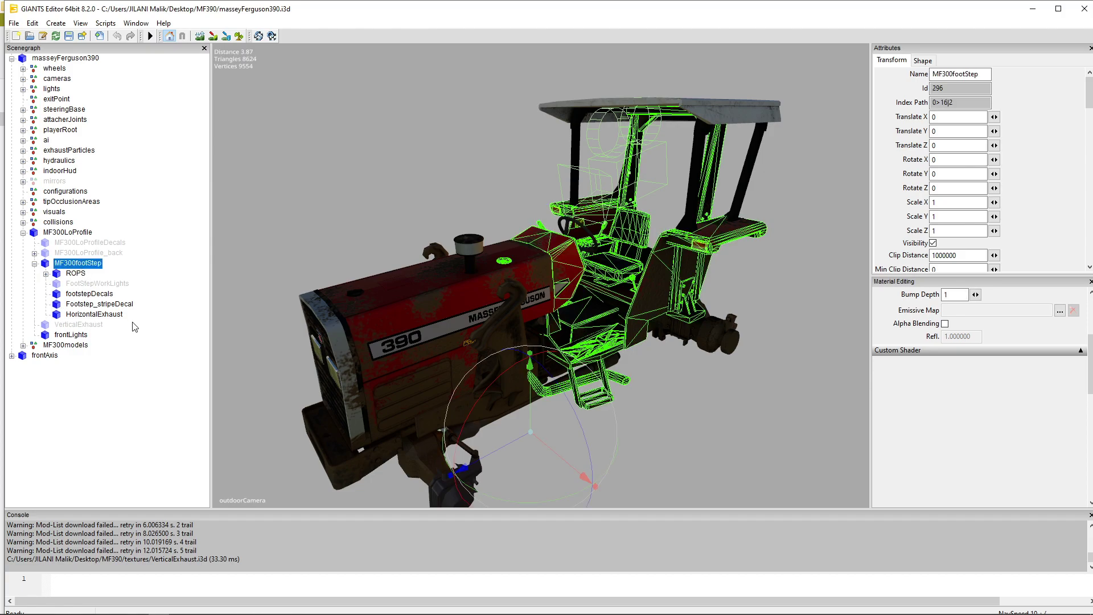
key("ctrl+v")
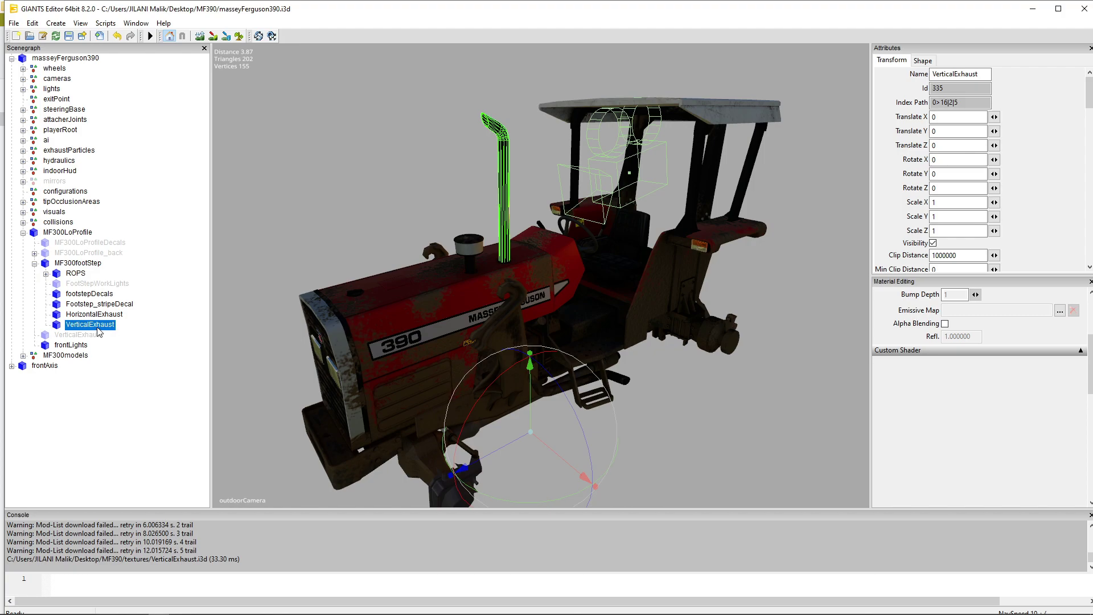
left_click(113, 318)
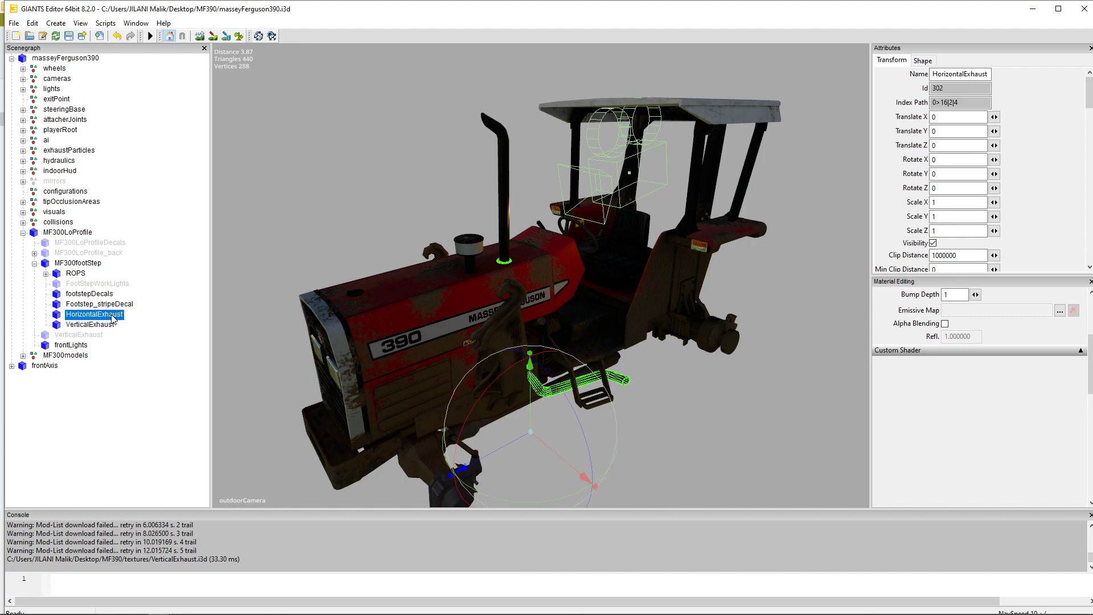
key("Delete")
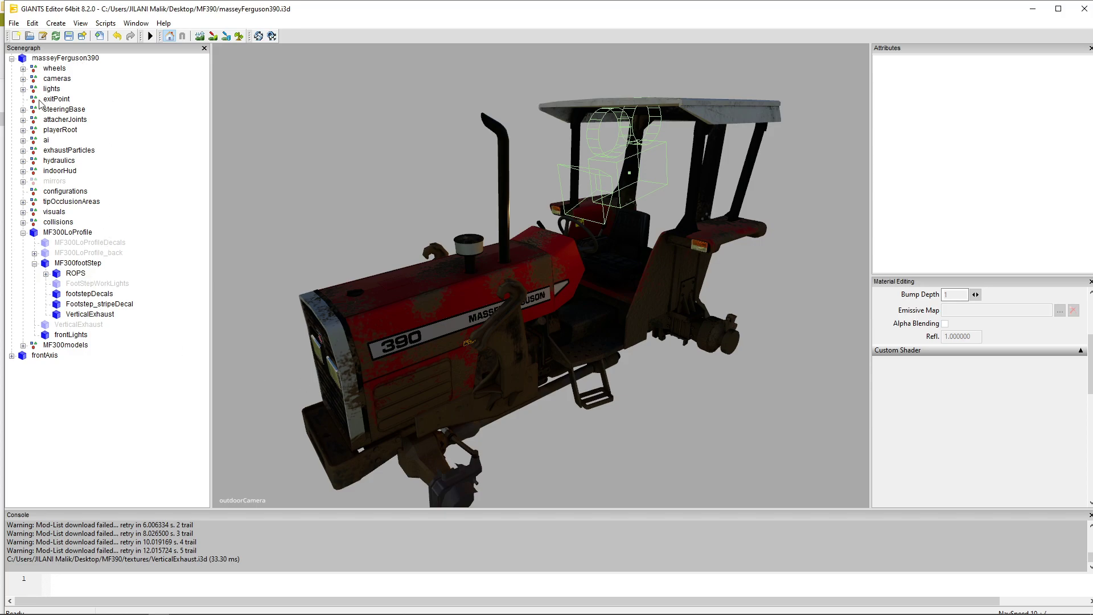
Move the exhaustParticles1 node onto the vertical exhaust pipe, to about X 0.165, Y 1.634, Z 0.346
left_click(22, 151)
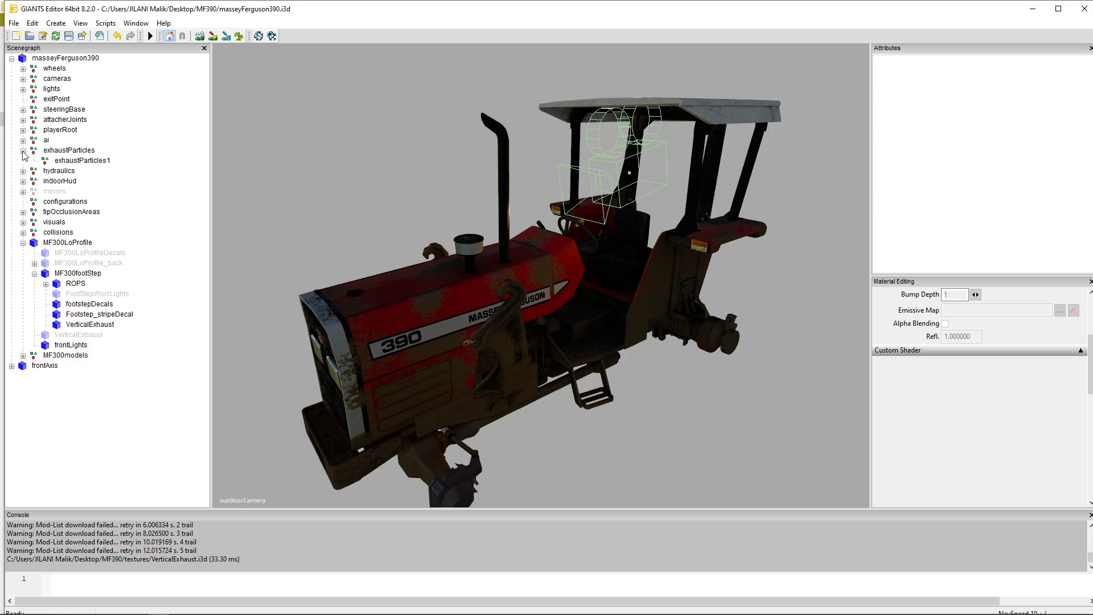
left_click(93, 163)
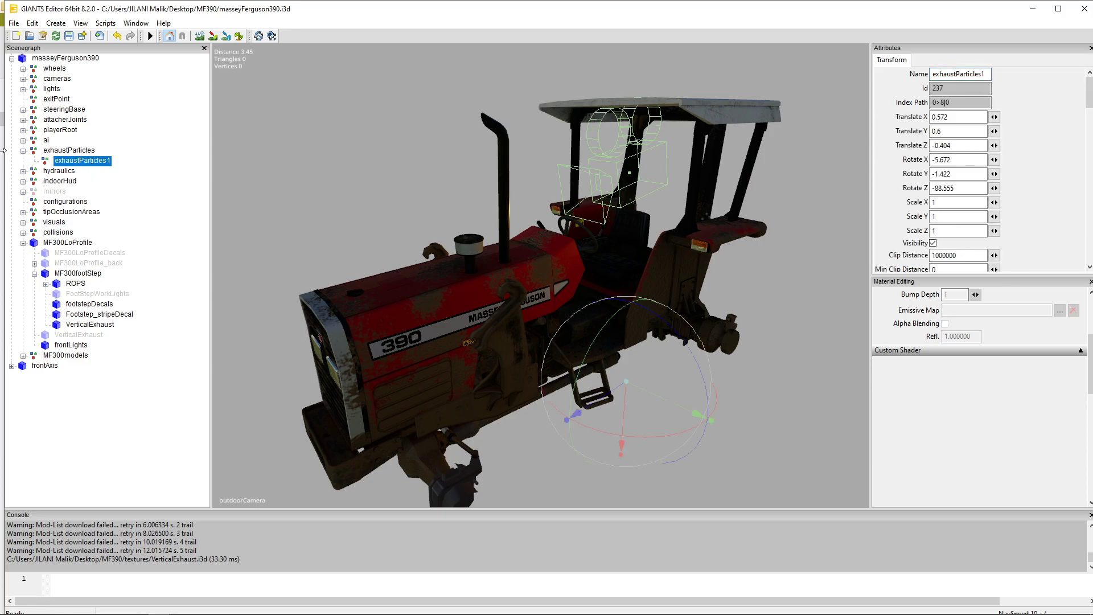
left_click_drag(626, 396, 630, 250)
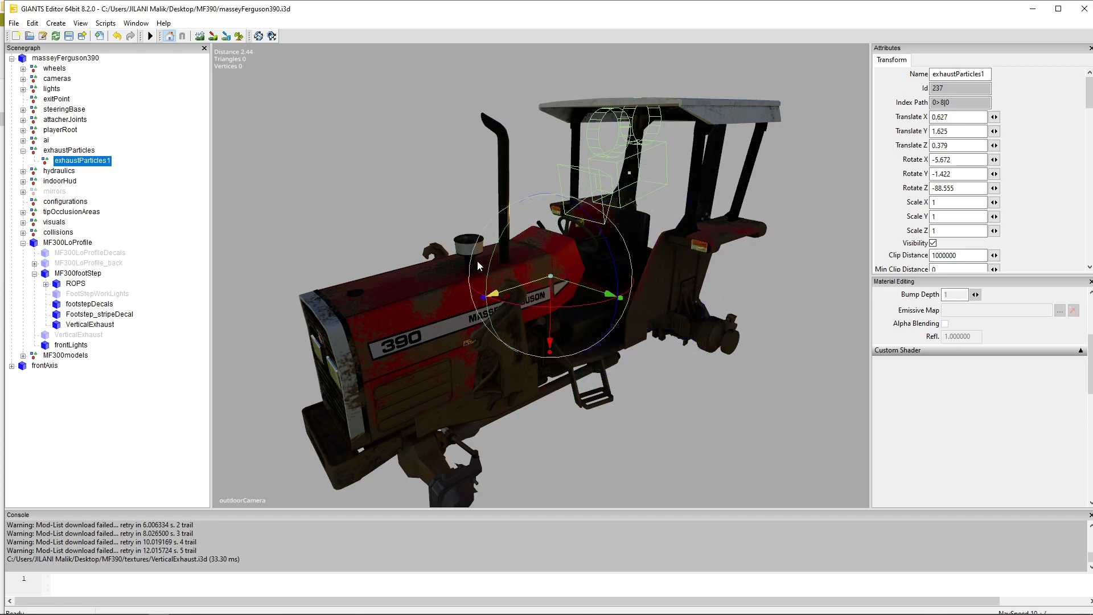
left_click_drag(473, 261, 692, 422, "alt")
scroll(692, 428, "down", 5)
left_click_drag(590, 426, 677, 197)
scroll(786, 382, "up", 5)
scroll(677, 196, "down", 3)
middle_click_drag(678, 196, 701, 261, "alt")
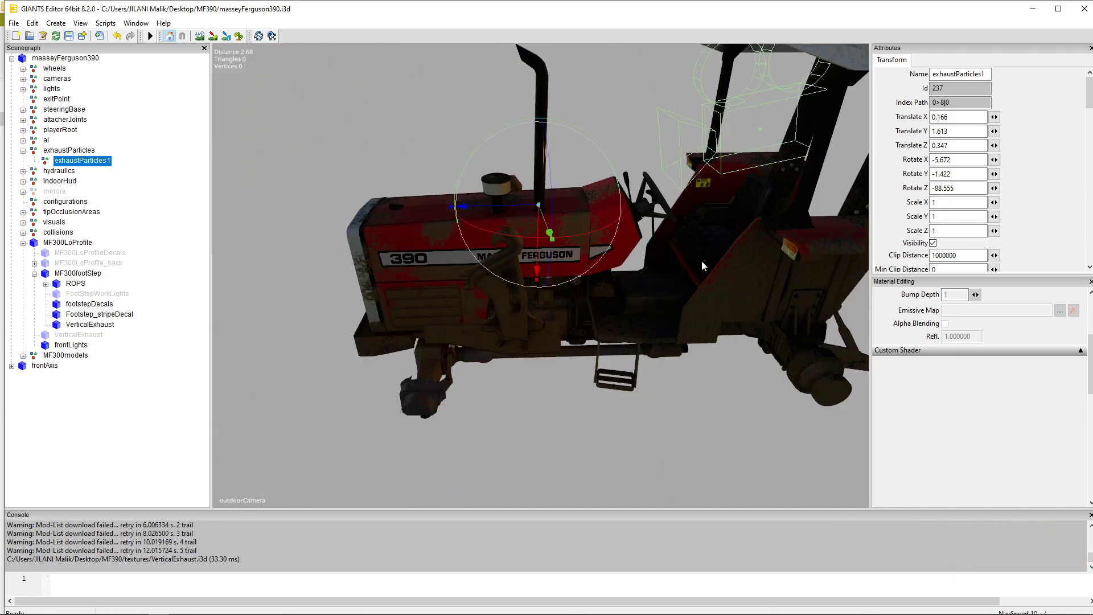
left_click_drag(534, 255, 534, 252)
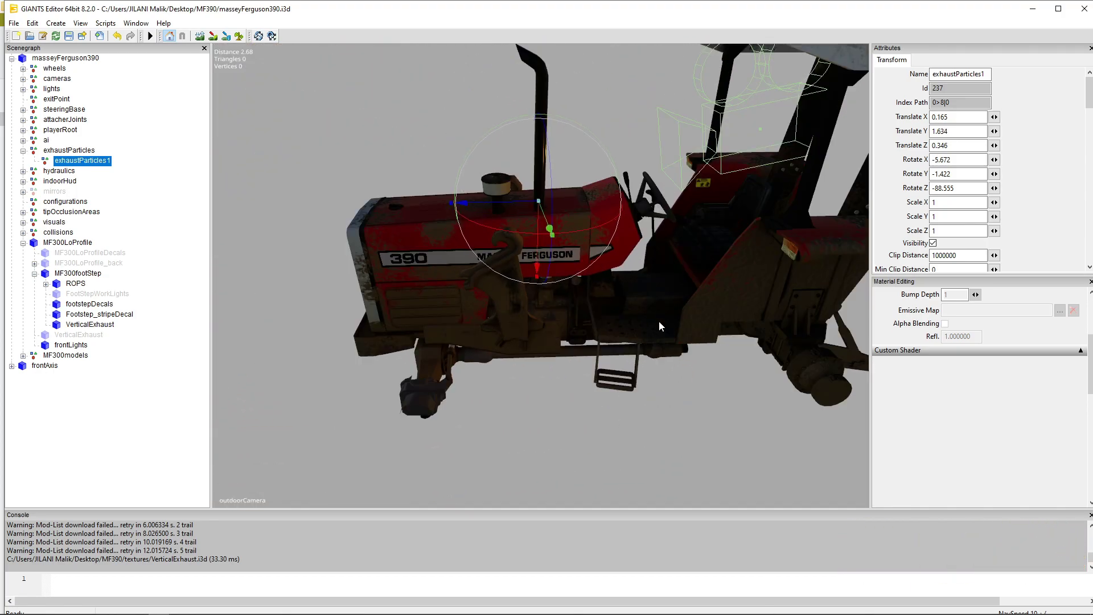
mouse_move(659, 320)
left_mouse_down("alt")
mouse_move(668, 302)
mouse_move(643, 311)
left_mouse_up("alt")
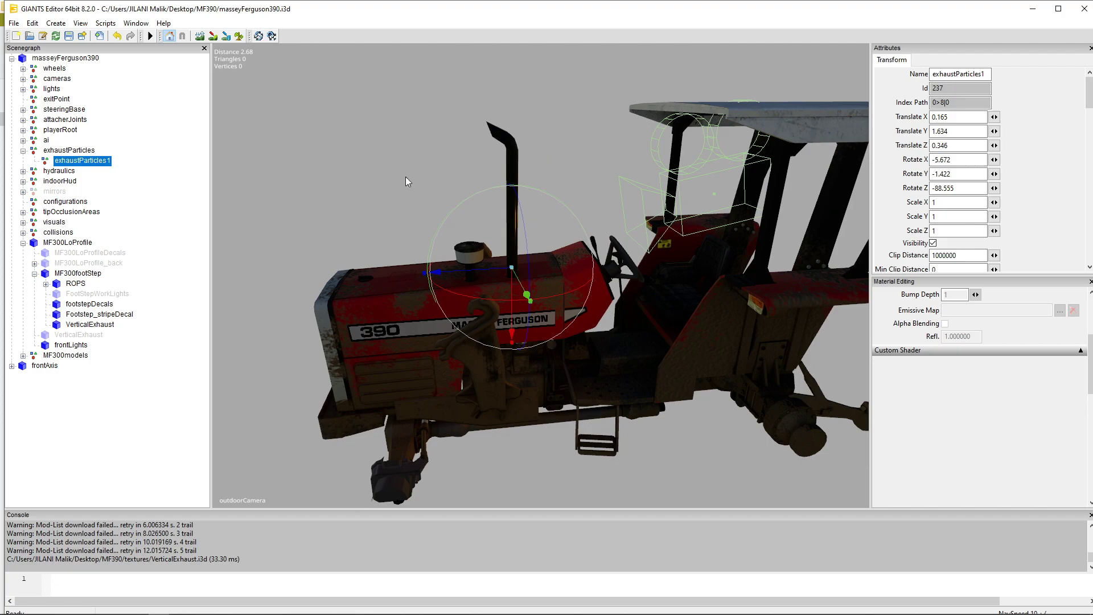
Move the parent exhaustParticles group up onto the engine hood beside the exhaust pipe, at about Y 1.515, Z 0.309
left_click(69, 150)
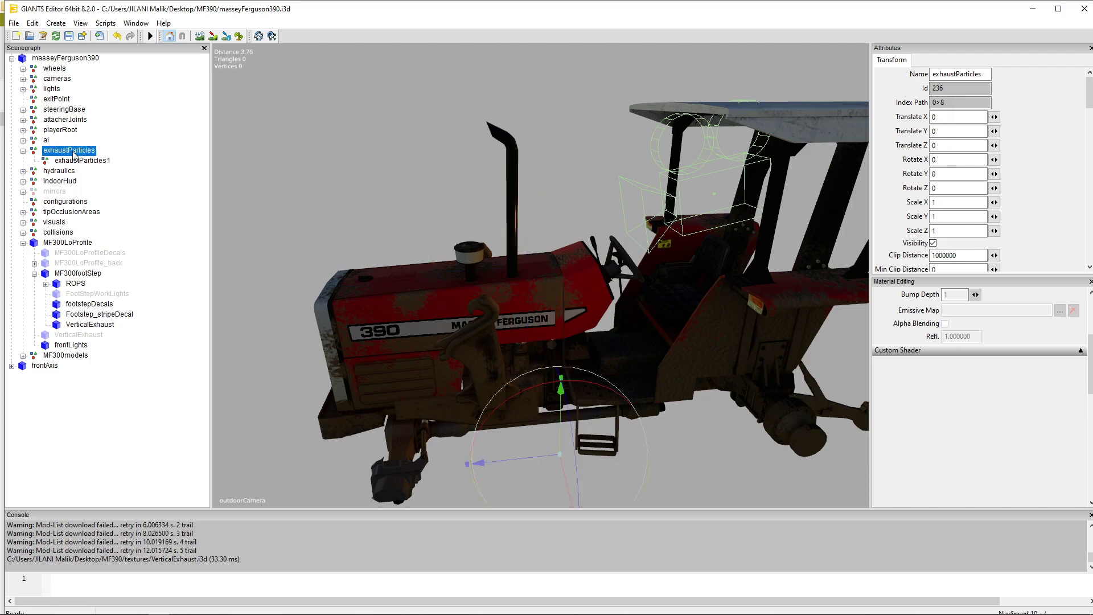
left_click(91, 161)
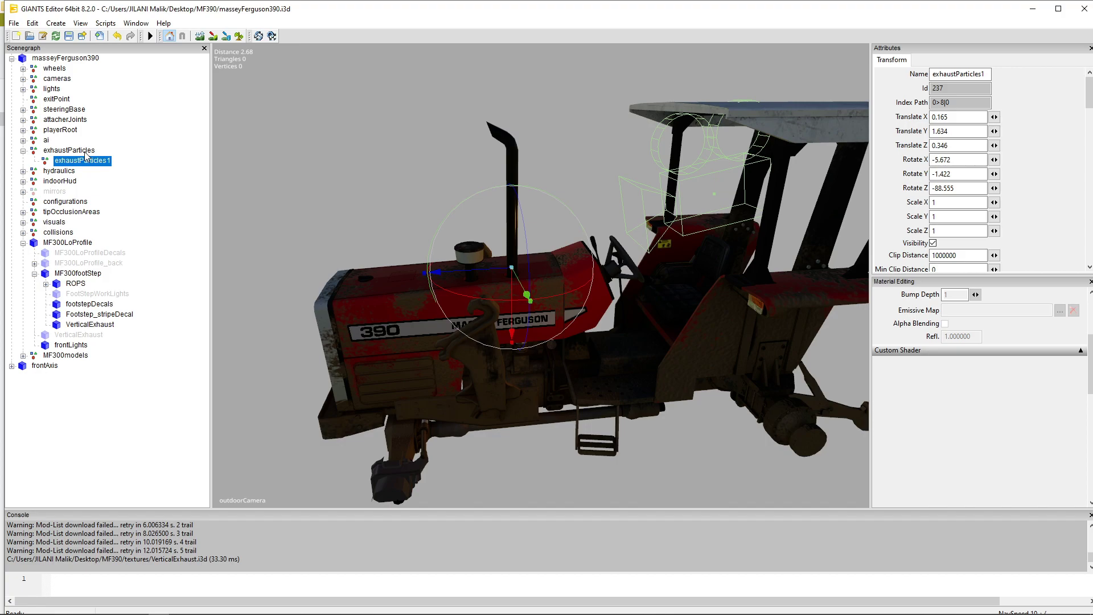
left_click(84, 152)
left_click_drag(463, 364, 546, 399, "alt")
scroll(552, 413, "down", 3)
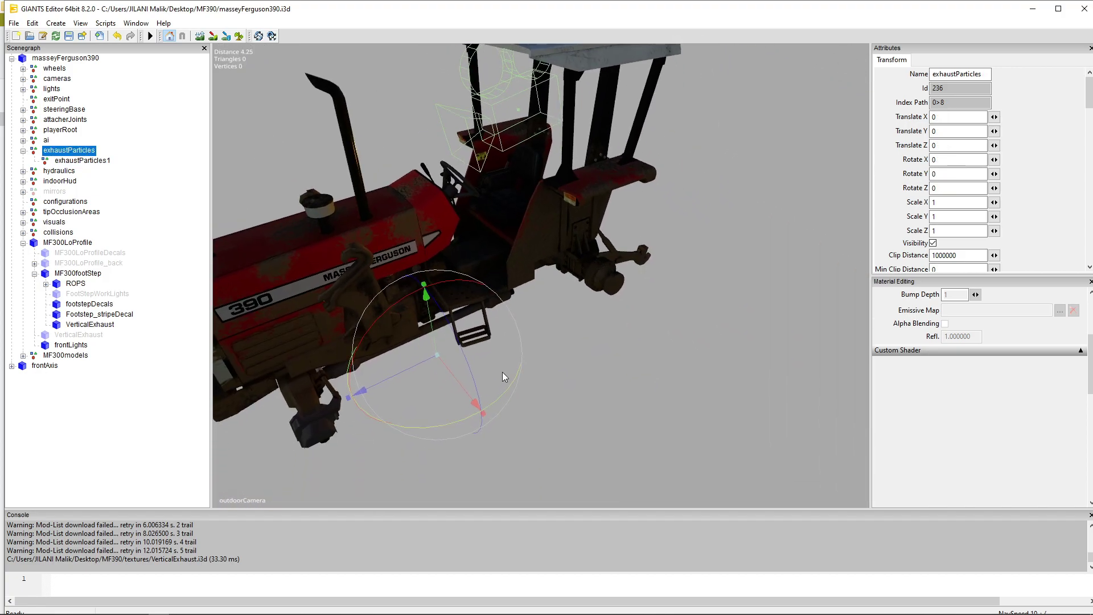
left_click(102, 163)
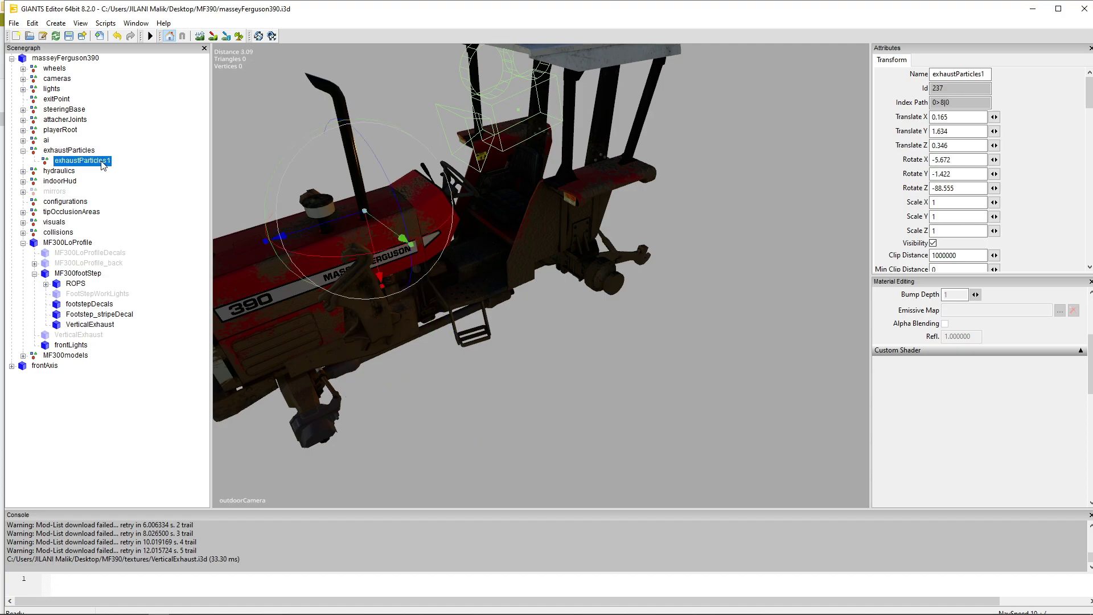
left_click(79, 153)
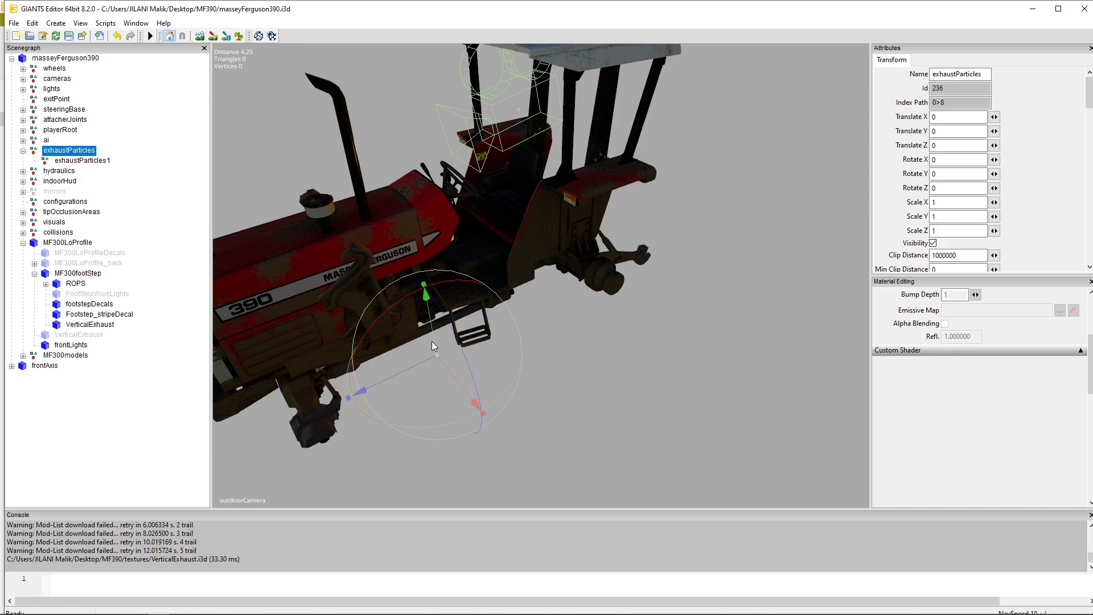
left_click_drag(432, 338, 340, 211)
left_click_drag(391, 239, 384, 230)
middle_click_drag(384, 233, 566, 323)
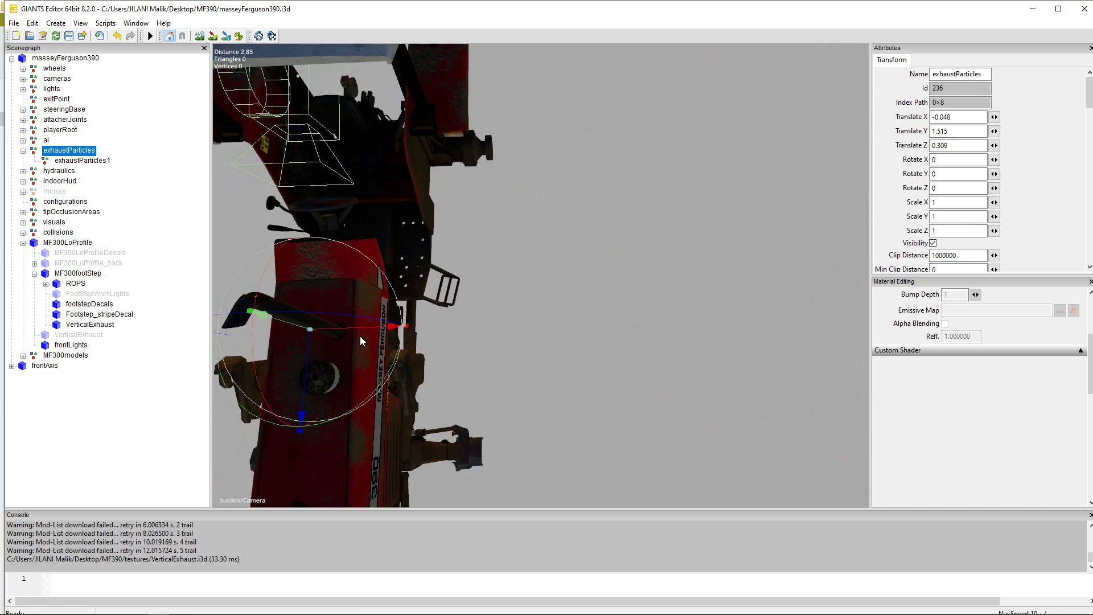
middle_click_drag(383, 340, 465, 269)
Align the exhaustParticles group with the vertical exhaust pipe at about X 0.147, Z 0.364
left_click_drag(465, 260, 328, 270)
scroll(476, 262, "up", 3)
scroll(530, 320, "down", 4)
scroll(328, 270, "up", 6)
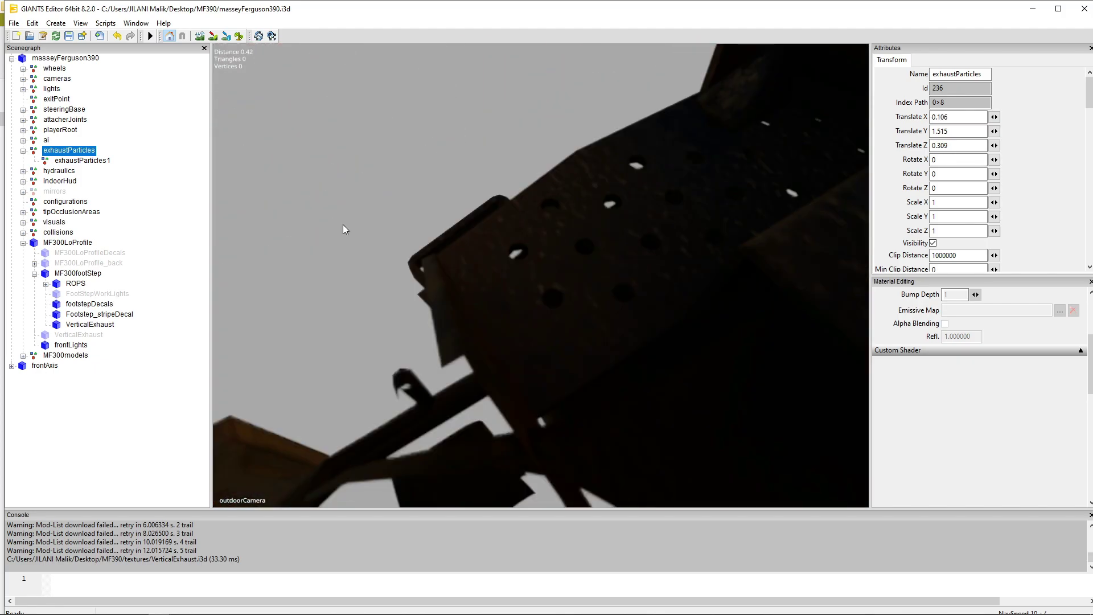
scroll(343, 225, "down", 4)
left_click_drag(343, 225, 666, 248, "alt")
scroll(655, 308, "down", 3)
left_click_drag(535, 294, 691, 297, "alt")
middle_click_drag(691, 302, 465, 234)
scroll(465, 233, "down", 1)
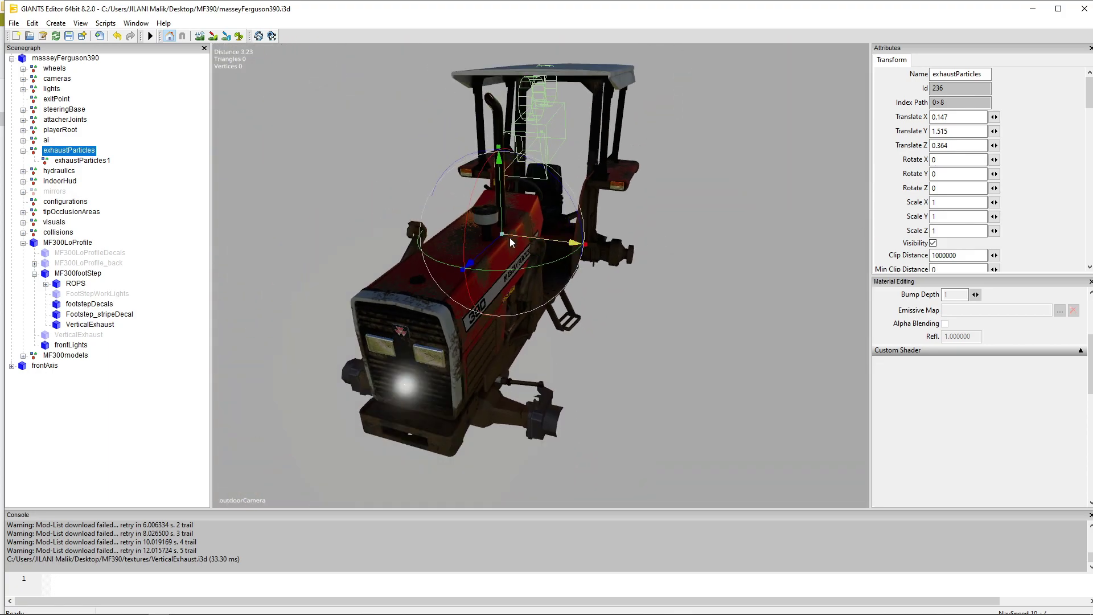
Shift the exhaustParticles group to about Z 0.228 with a uniform scale of 1.045 and adjust its sideways position over the hood
left_click_drag(502, 234, 587, 388)
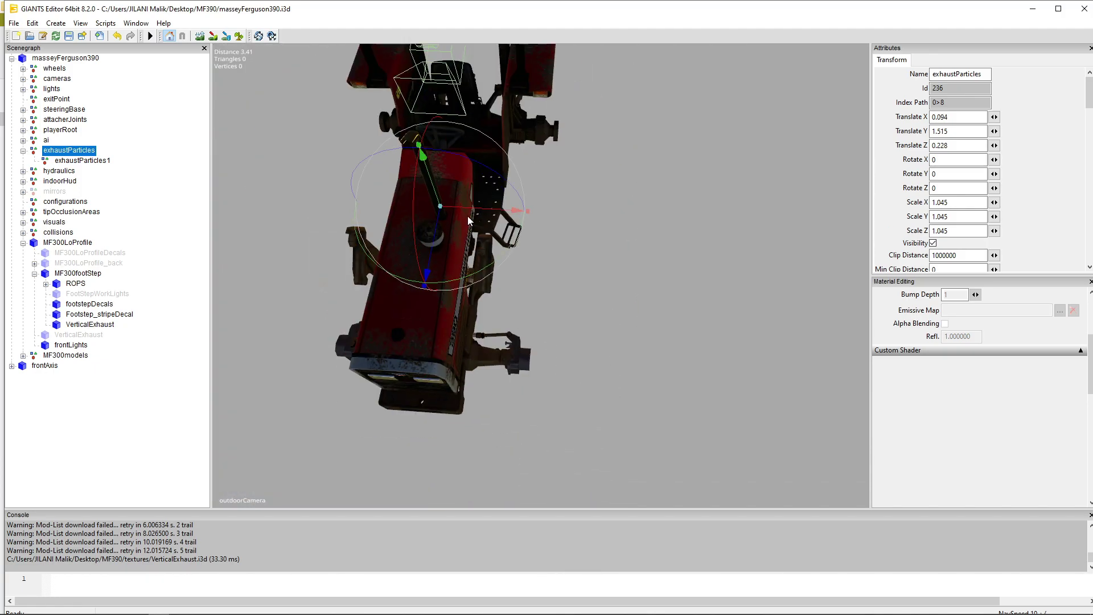
left_click_drag(470, 209, 436, 218)
middle_click_drag(549, 232, 547, 254, "alt")
scroll(546, 254, "up", 4)
left_click_drag(547, 254, 510, 274, "alt")
scroll(508, 272, "down", 5)
middle_click_drag(508, 273, 511, 312, "alt")
Rotate the exhaustParticles1 node to about X 98.4, Y -8.2, Z -51.6 degrees
left_click(82, 160)
key("f")
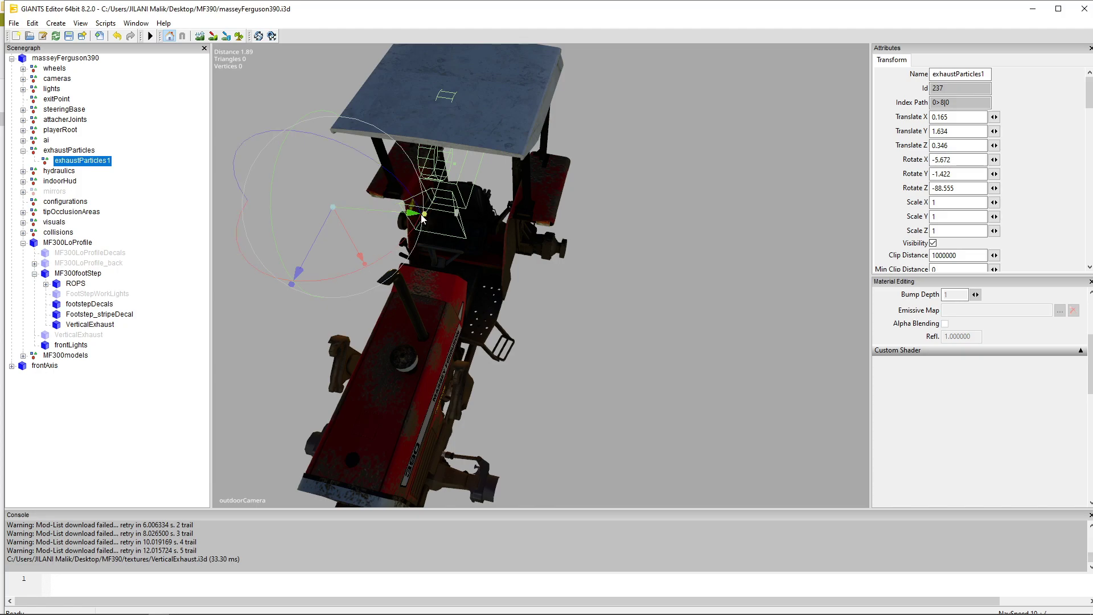
left_click_drag(423, 218, 255, 267)
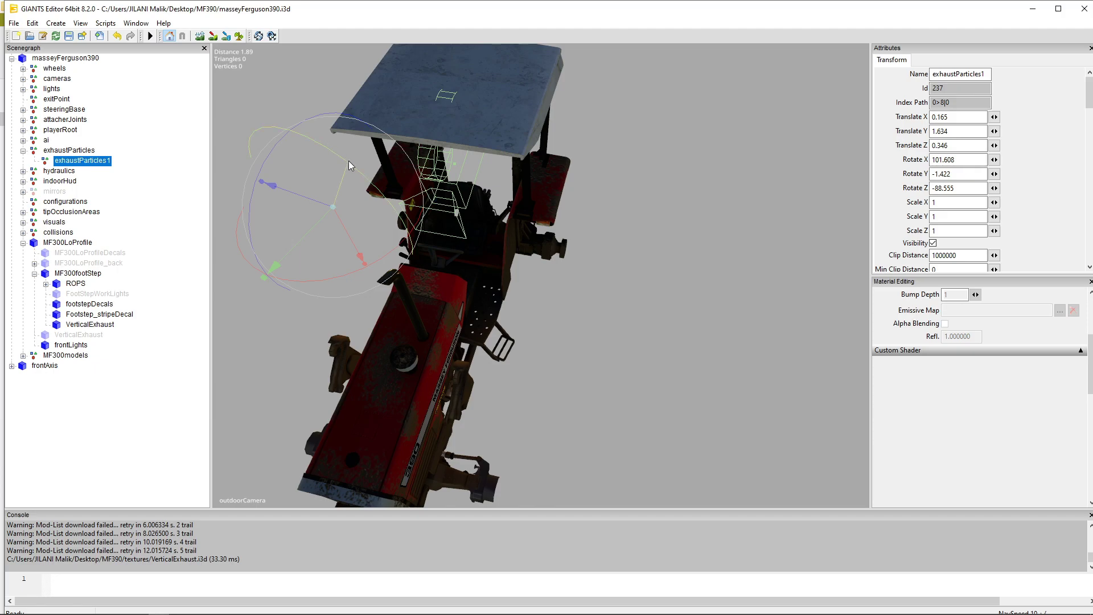
left_click_drag(348, 160, 314, 144)
double_click(956, 145)
type("90")
key("Return")
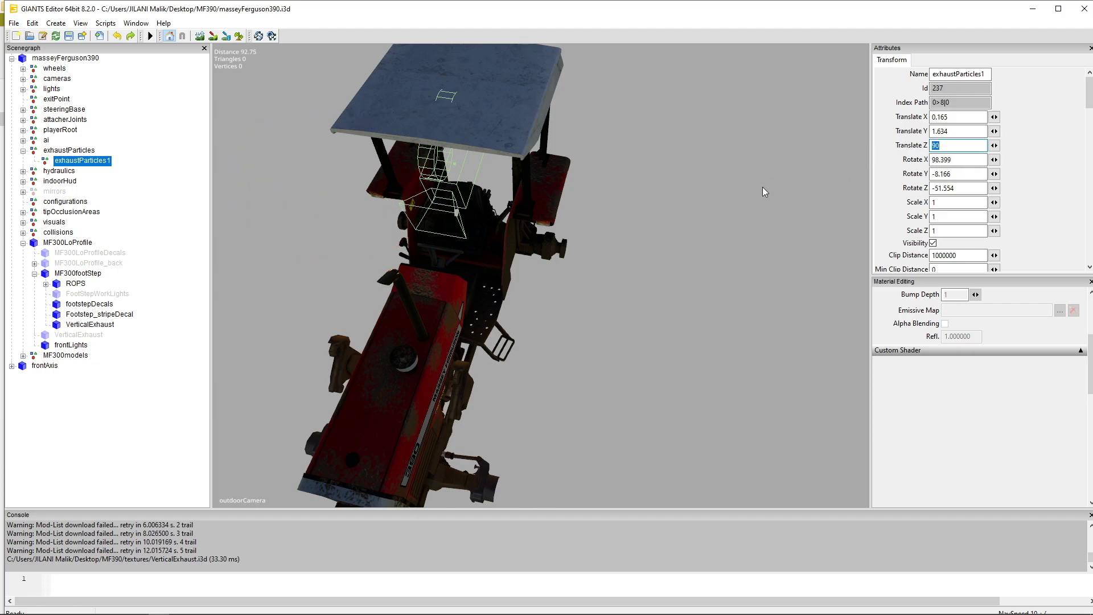
scroll(732, 217, "down", 2)
key("ctrl+z")
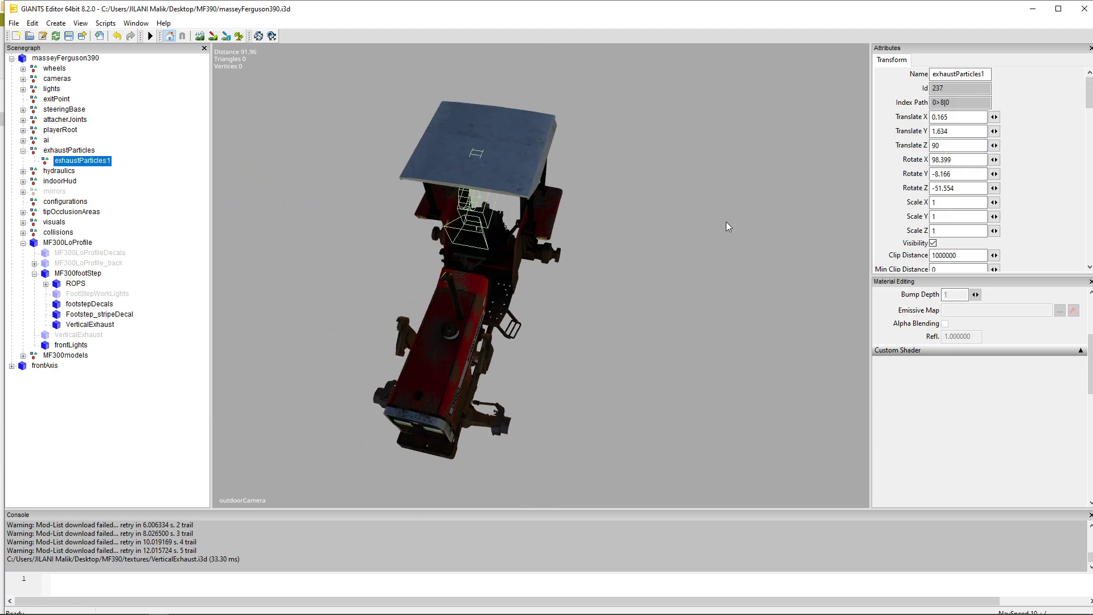
Move exhaustParticles1 to about X 0.494, Y 1.221, Z 0.422, turn it to about Z -10.7 degrees and set Rotate X to 90
scroll(422, 238, "up", 2)
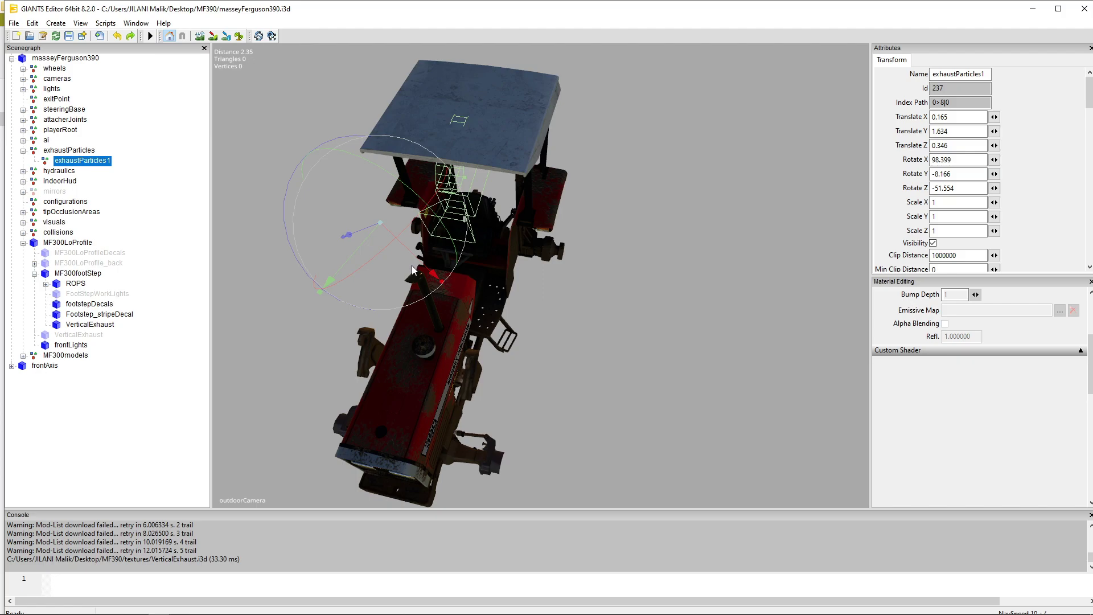
left_click_drag(414, 256, 521, 305)
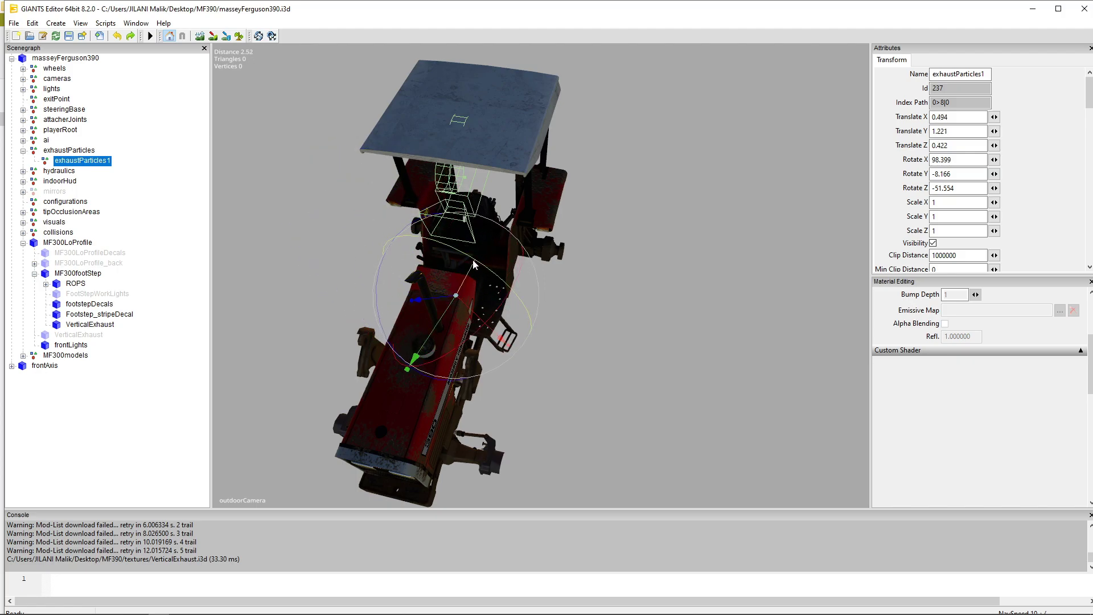
left_click_drag(472, 263, 410, 228)
left_click_drag(971, 160, 917, 160)
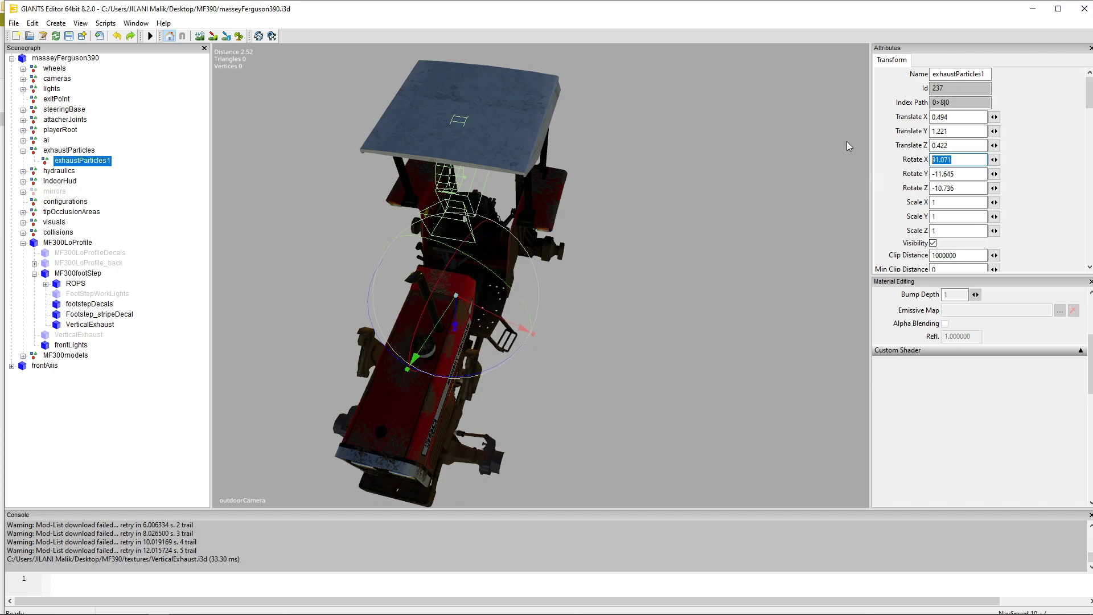
type("90")
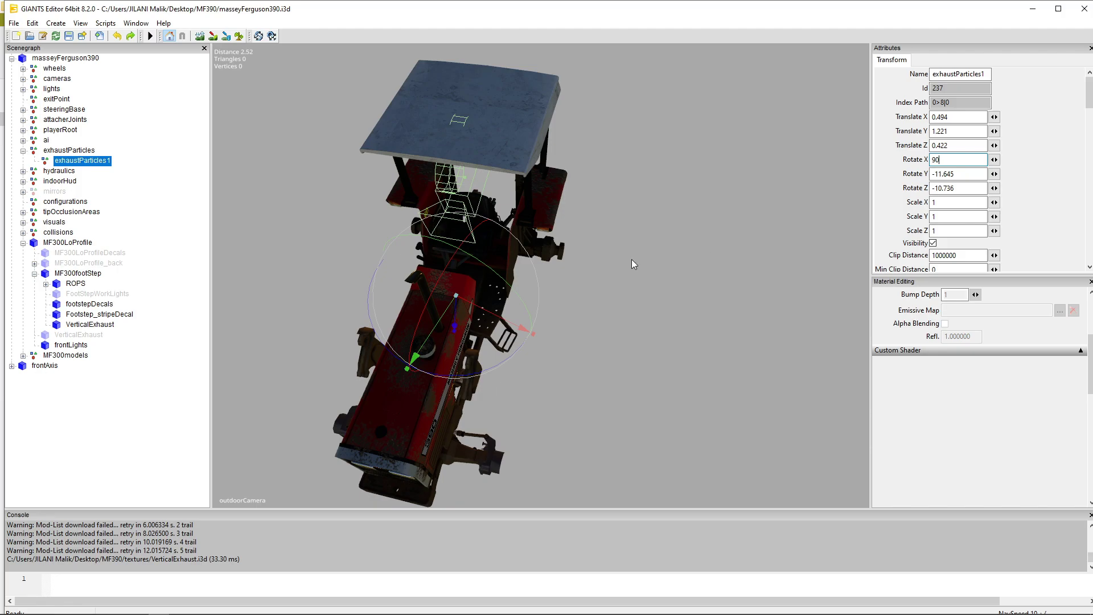
Bring exhaustParticles1 over the hood at about X 0.072, Y 1.301, Z 0.333 and set its Rotate X back to 90
left_click_drag(500, 320, 612, 378)
scroll(489, 311, "up", 3)
left_click_drag(579, 290, 504, 272)
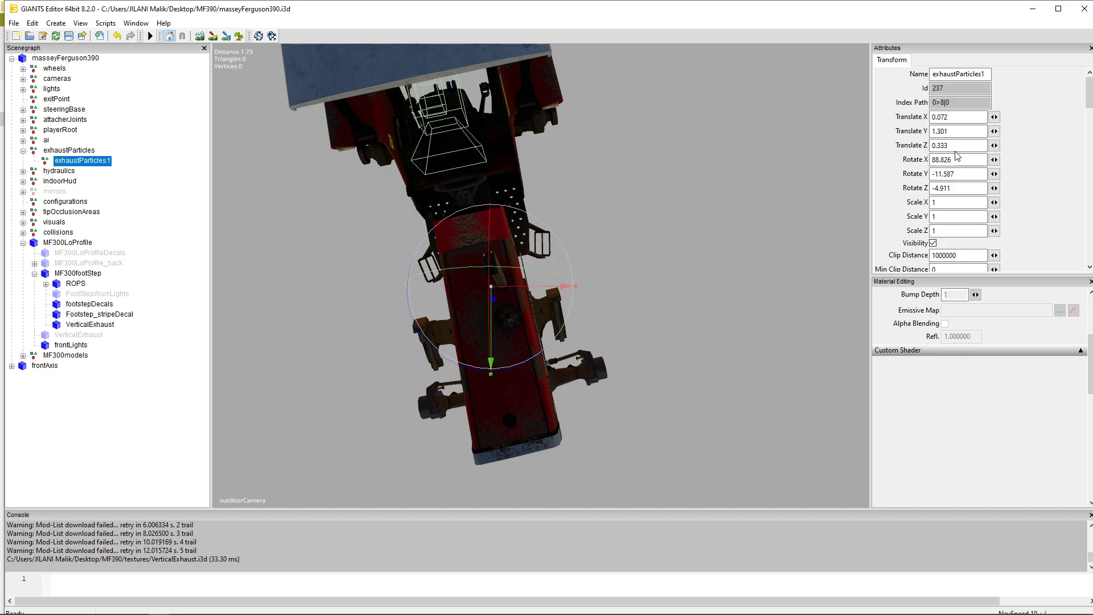
left_click_drag(978, 159, 924, 162)
type("90")
Reposition exhaustParticles1 to about X 0.024, Y 1.305, Z 0.133 and rotate it to about Y -1.955 degrees
middle_click_drag(493, 309, 534, 282)
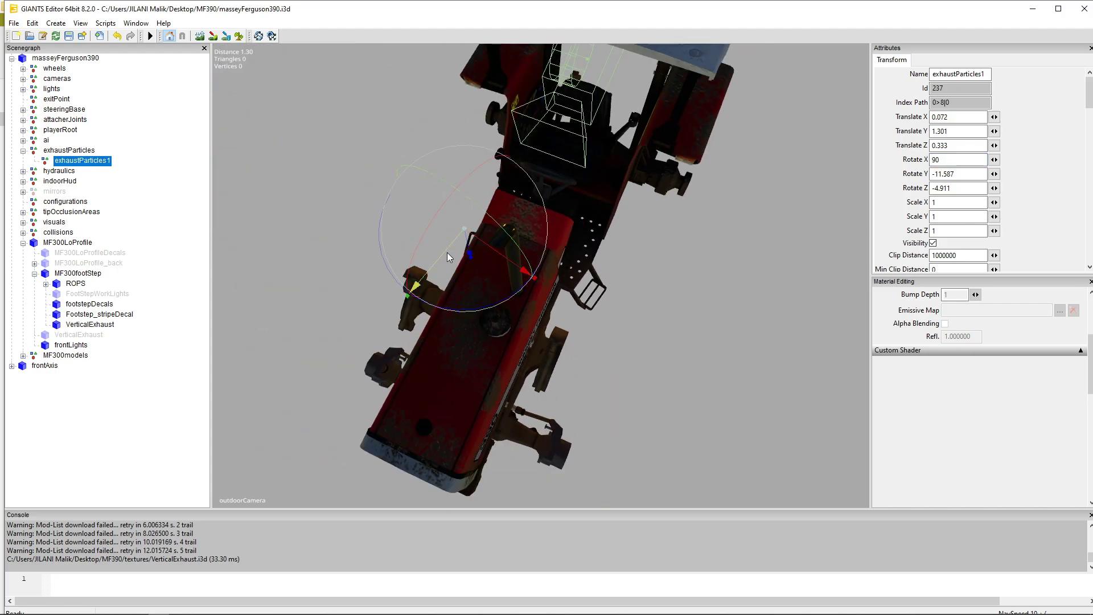
left_click_drag(446, 252, 501, 233)
middle_click_drag(673, 264, 696, 307)
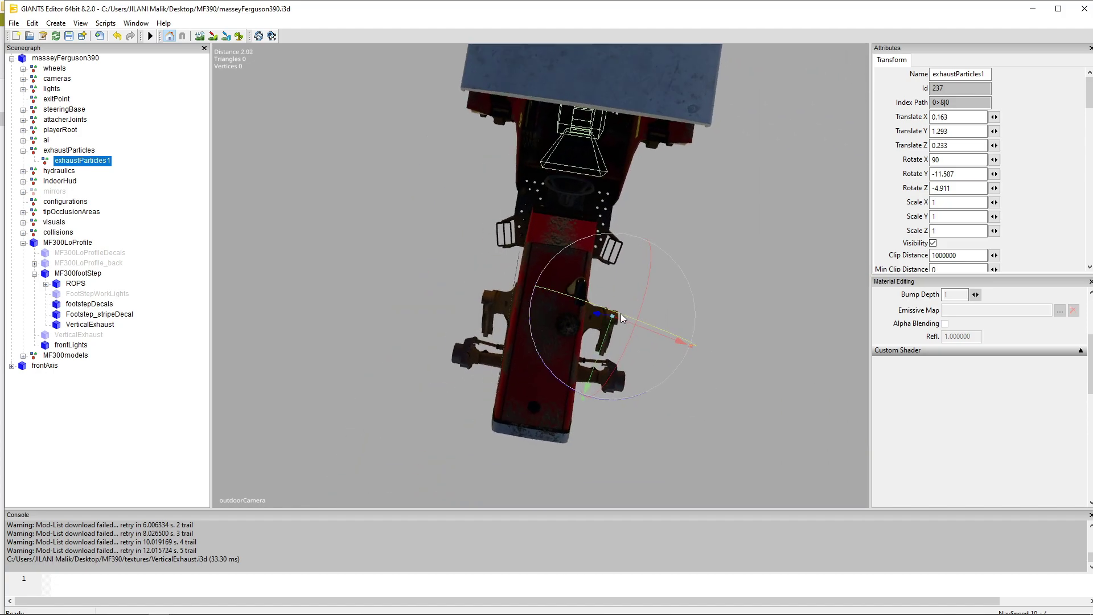
left_click_drag(628, 323, 569, 311)
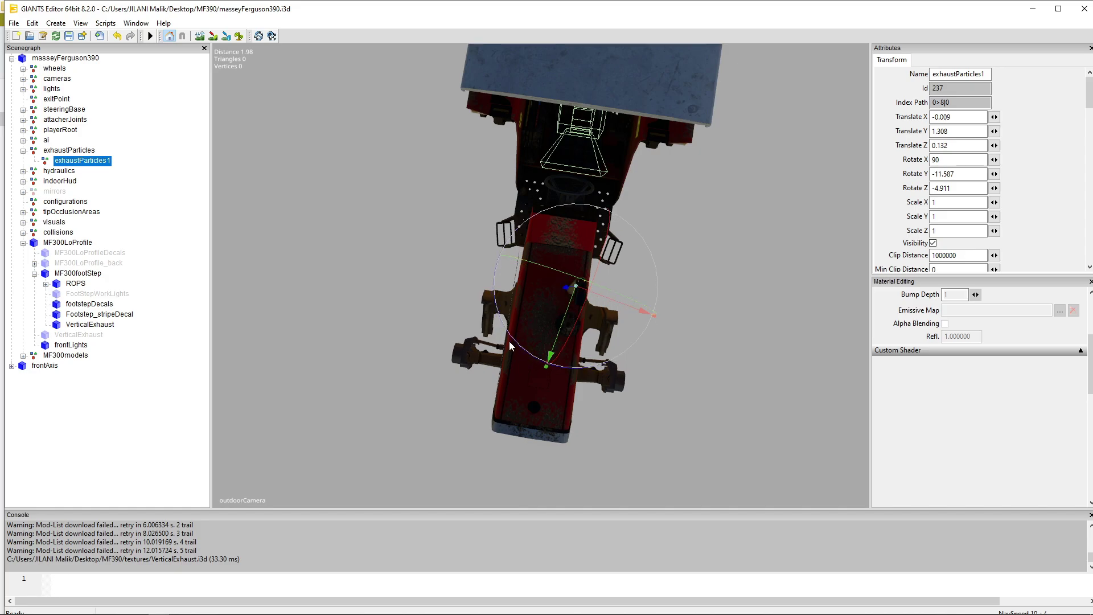
mouse_move(511, 341)
left_mouse_down()
mouse_move(535, 353)
mouse_move(525, 349)
left_mouse_up()
left_click_drag(603, 292, 752, 251)
scroll(733, 294, "up", 3)
scroll(752, 252, "down", 4)
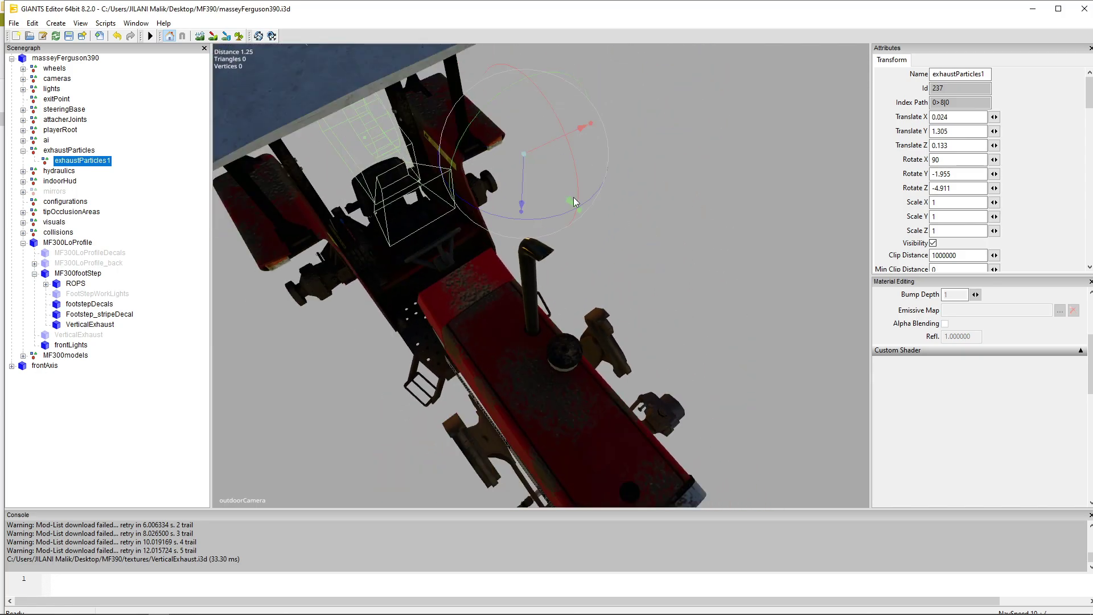
Lower exhaustParticles1 to the height of the exhaust pipe's outlet, at about X -0.016, Y 0.839
left_click_drag(521, 200, 714, 289)
scroll(721, 289, "down", 4)
left_click_drag(538, 225, 556, 244)
scroll(606, 290, "up", 2)
middle_click_drag(556, 243, 508, 365)
scroll(510, 365, "up", 2)
scroll(510, 364, "up", 1)
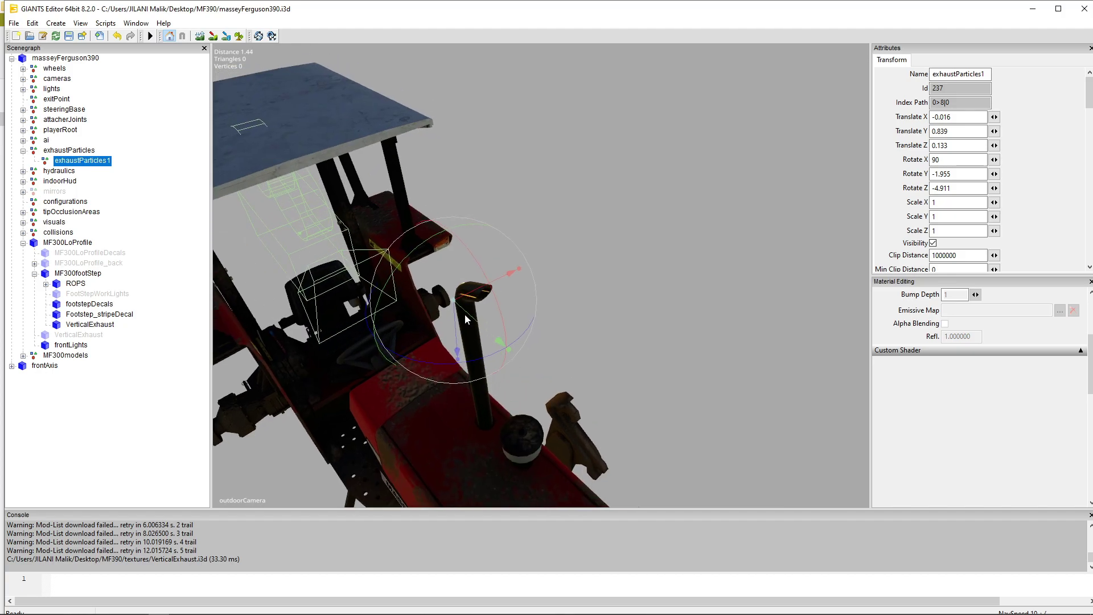
Center exhaustParticles1 on the exhaust outlet at about X 0.047, Y 0.834, Z 0.135, checking the fit from several angles
left_click_drag(501, 276, 521, 267)
scroll(574, 316, "up", 4)
left_click_drag(548, 318, 528, 397, "alt")
scroll(559, 378, "down", 4)
scroll(559, 379, "down", 1)
scroll(598, 377, "up", 3)
scroll(528, 397, "down", 4)
middle_click_drag(528, 397, 433, 279)
scroll(625, 397, "up", 2)
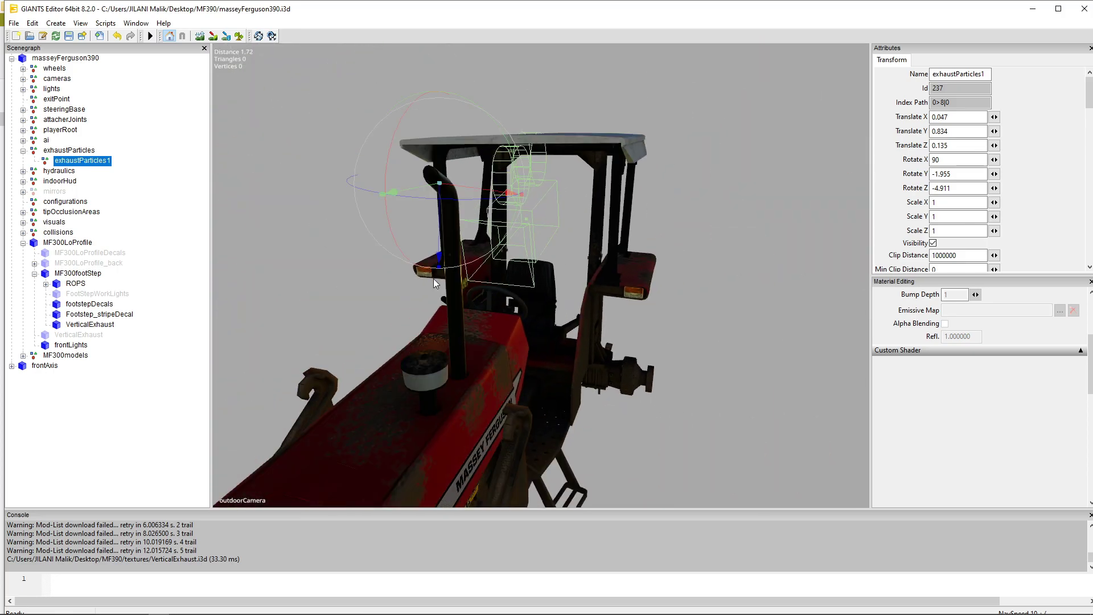
scroll(589, 379, "up", 4)
scroll(579, 383, "down", 4)
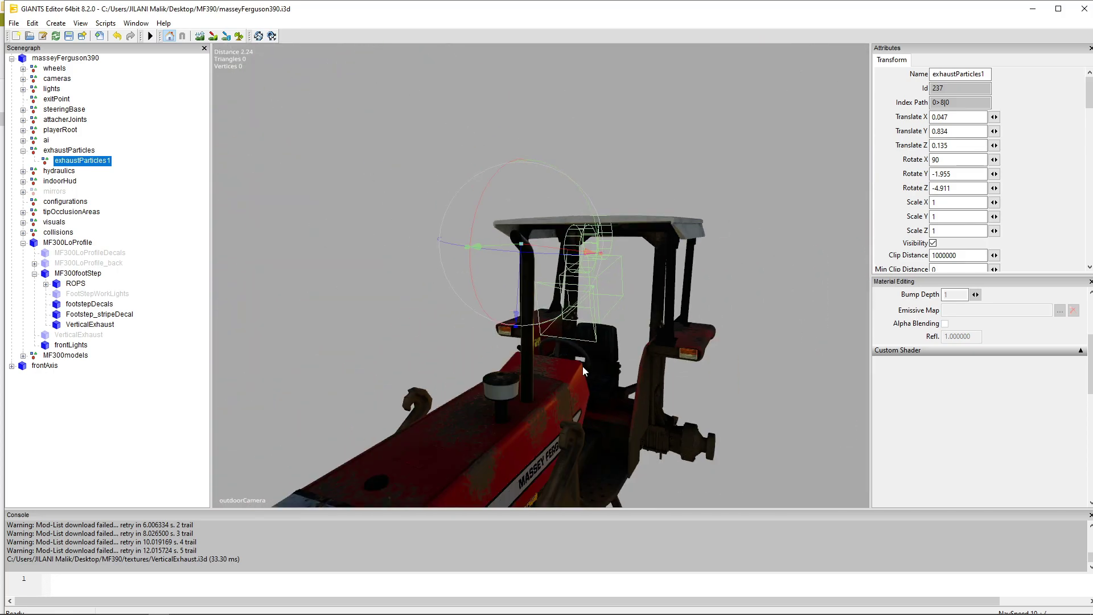
Tilt exhaustParticles1 to about 63.6 degrees in Rotate X to match the bent exhaust outlet
left_click_drag(473, 278, 496, 228)
middle_click_drag(553, 260, 790, 444)
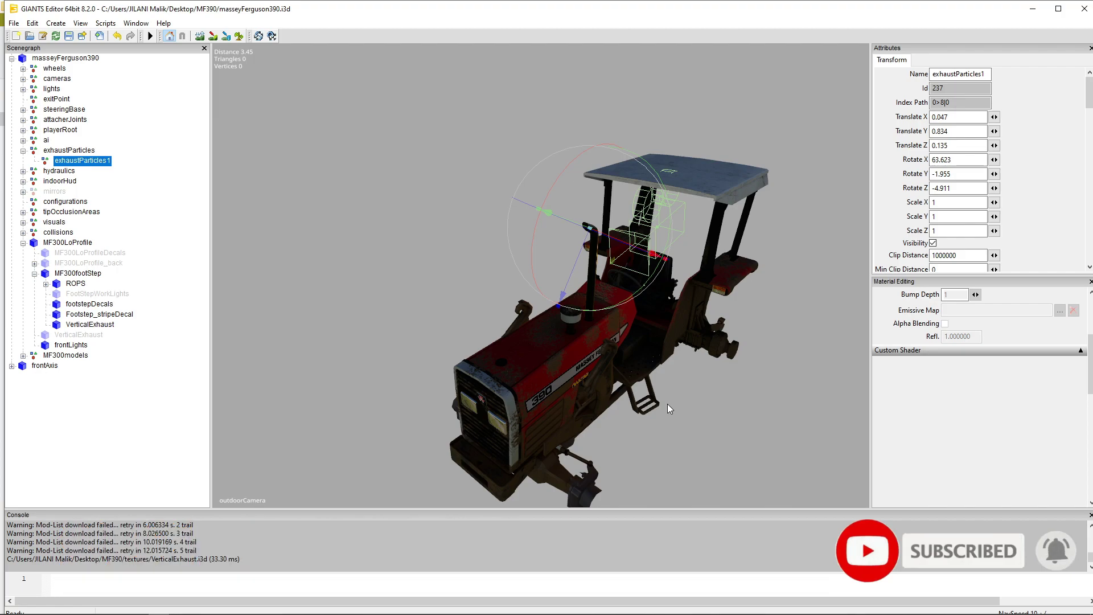
left_click_drag(667, 404, 747, 380, "alt")
scroll(747, 380, "up", 4)
scroll(748, 380, "down", 4)
middle_click_drag(748, 381, 645, 390)
Copy the index path of exhaustParticles1 and open masseyFerguson390.xml from the MF390 folder in Notepad++
left_click_drag(959, 101, 918, 100)
key("ctrl+c")
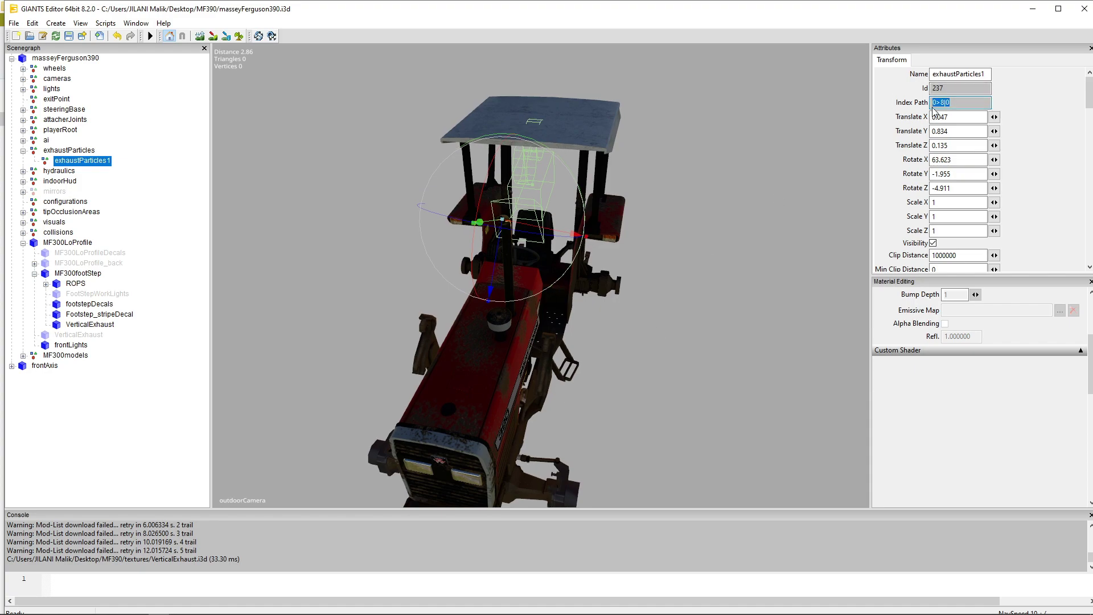
left_click(1032, 9)
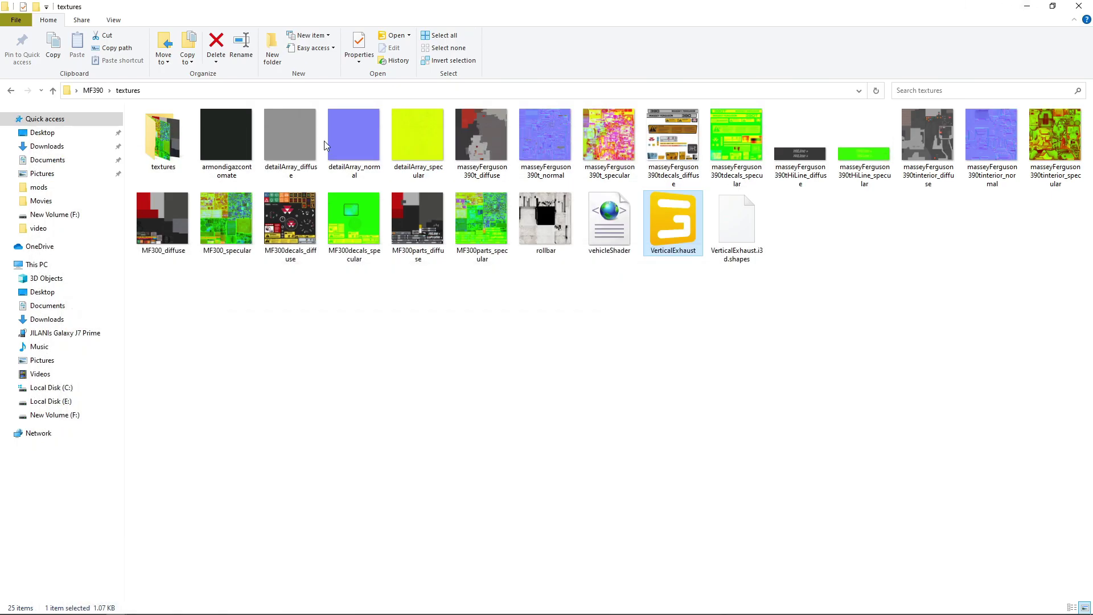
left_click(10, 91)
right_click(159, 212)
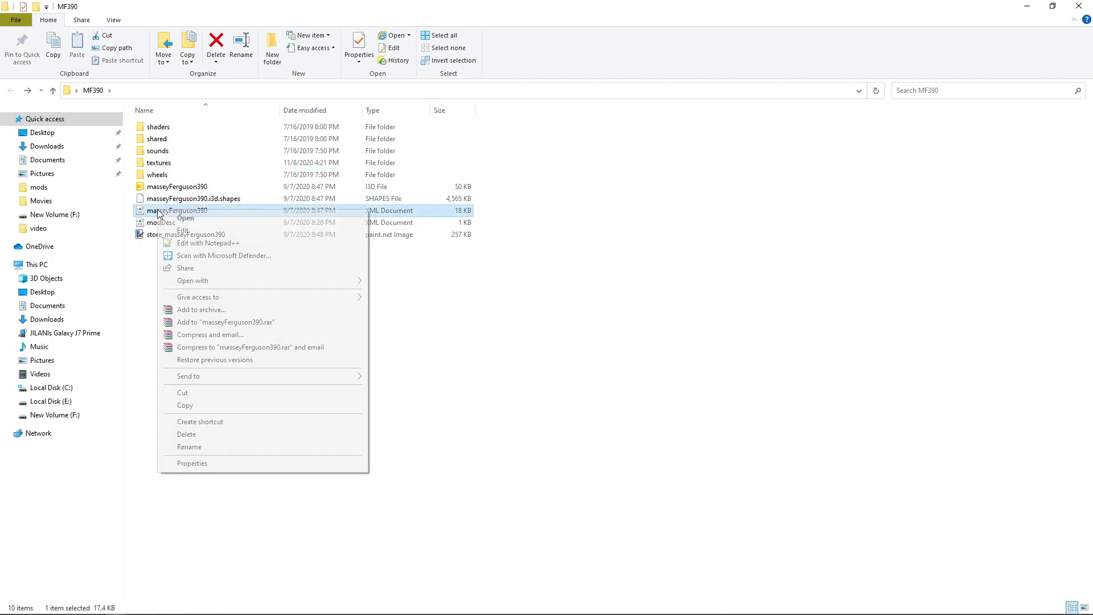
left_click(212, 244)
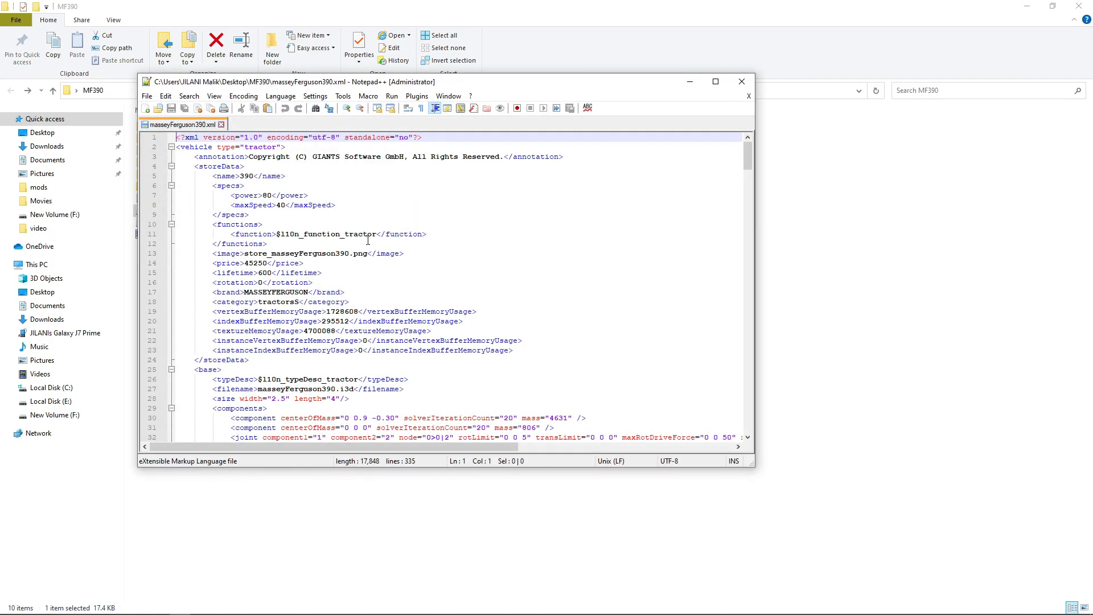
Find the exhaust entry in the XML, replace the exhaustEffect node with the copied index path 0>8|0, and save and close the file
key("ctrl+f")
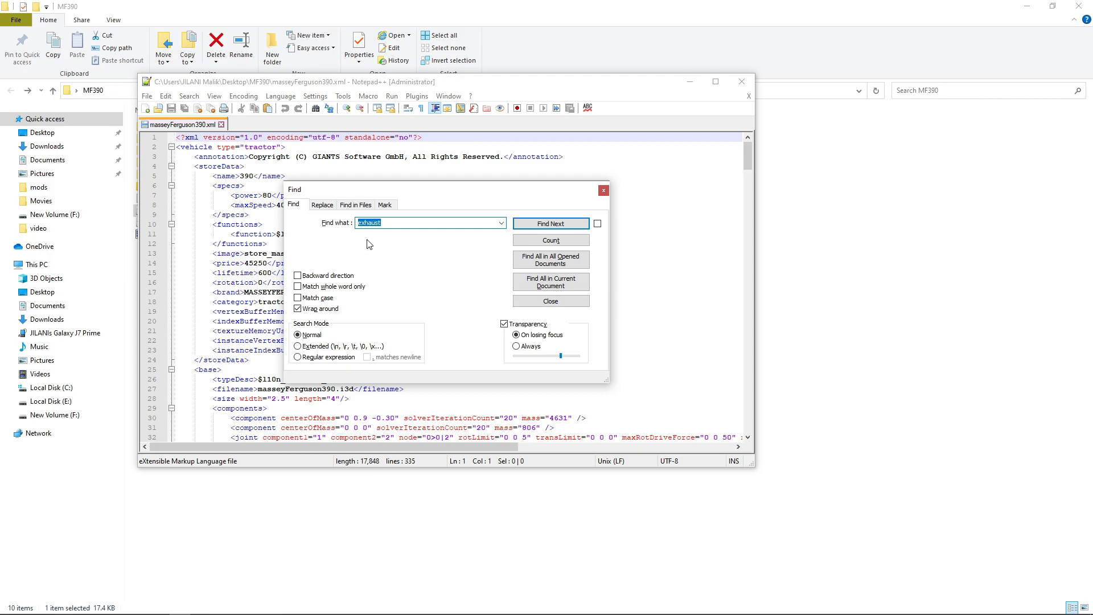
key("Return")
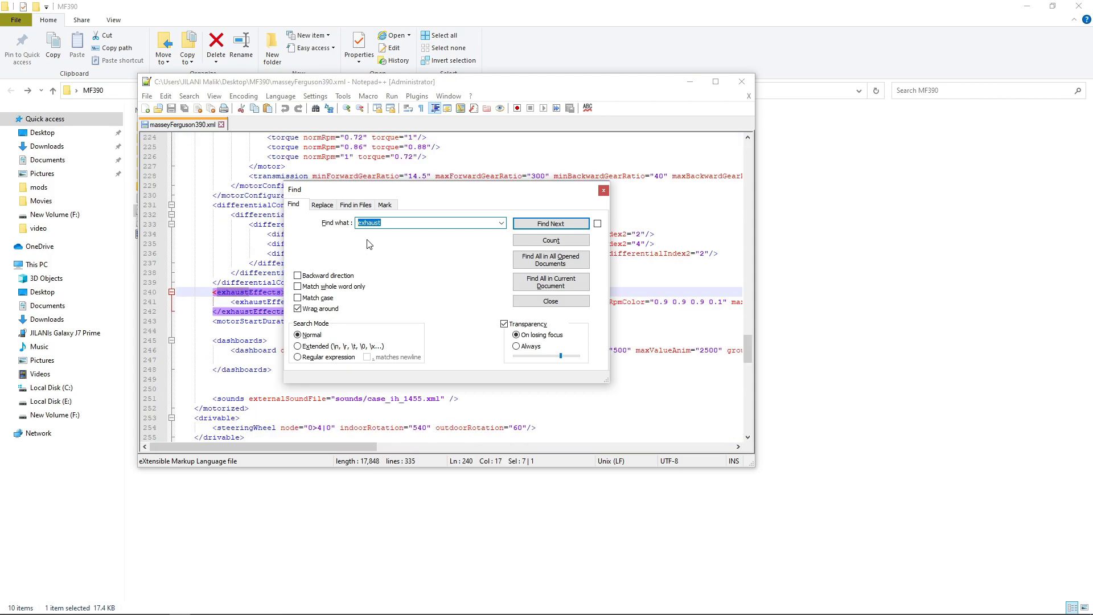
left_click(604, 190)
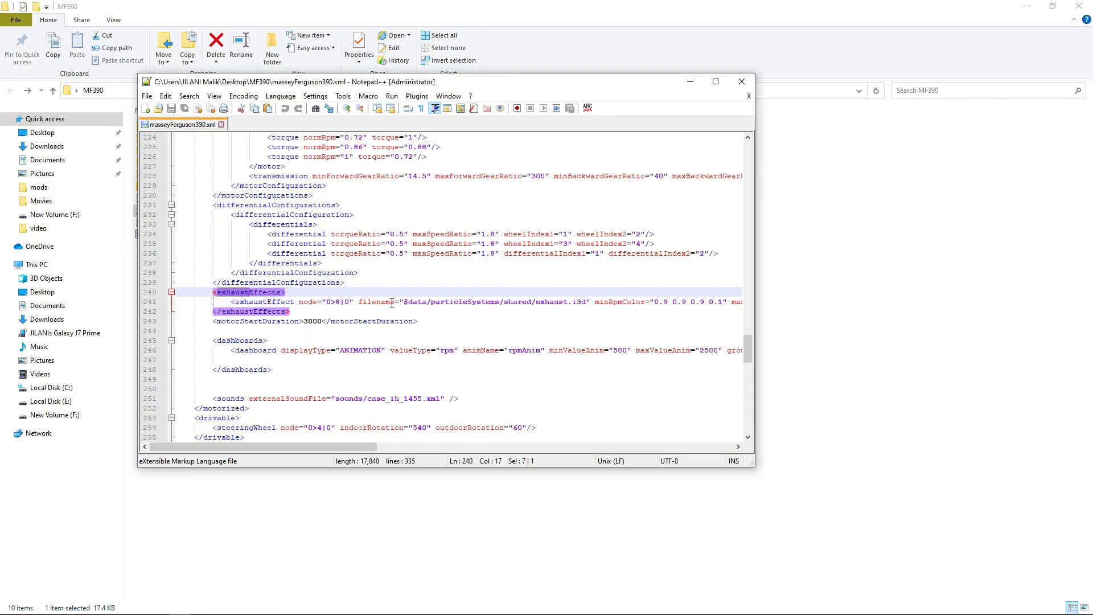
left_click_drag(351, 302, 329, 301)
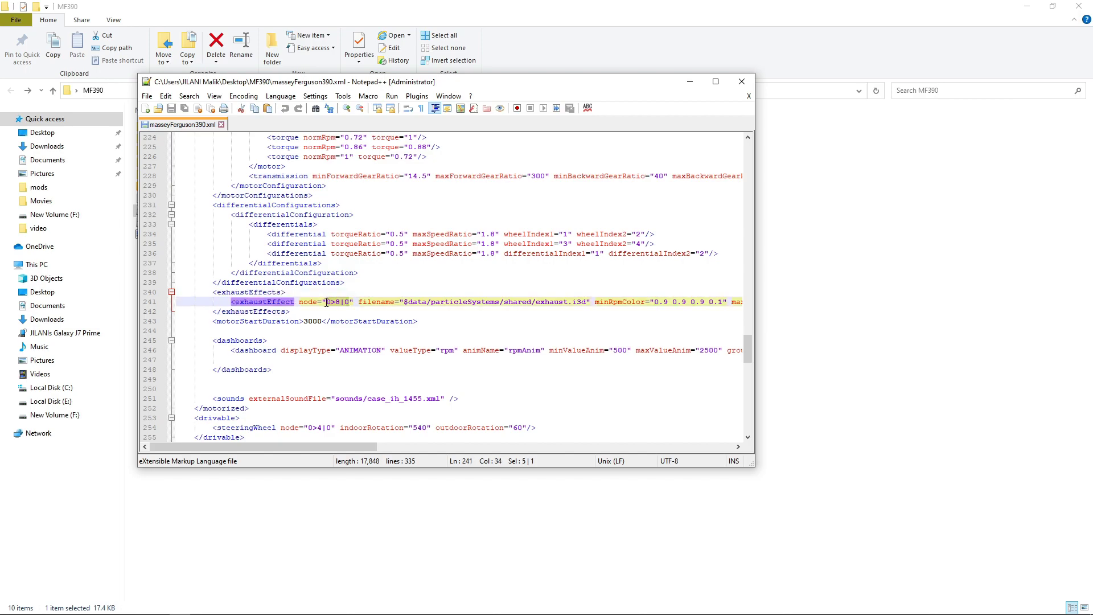
left_click(160, 605)
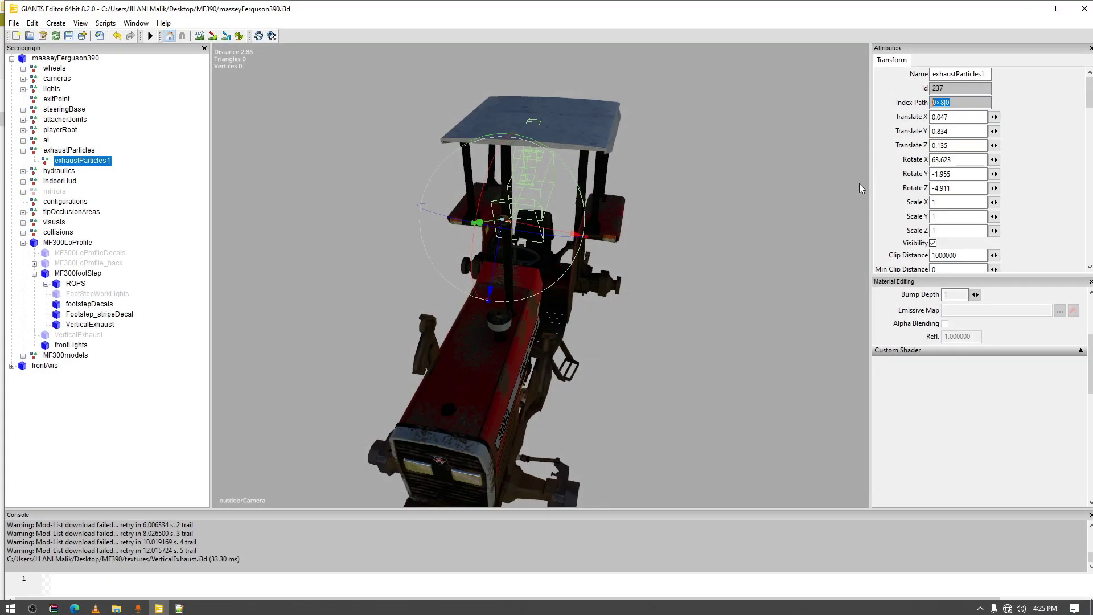
key("alt+Tab")
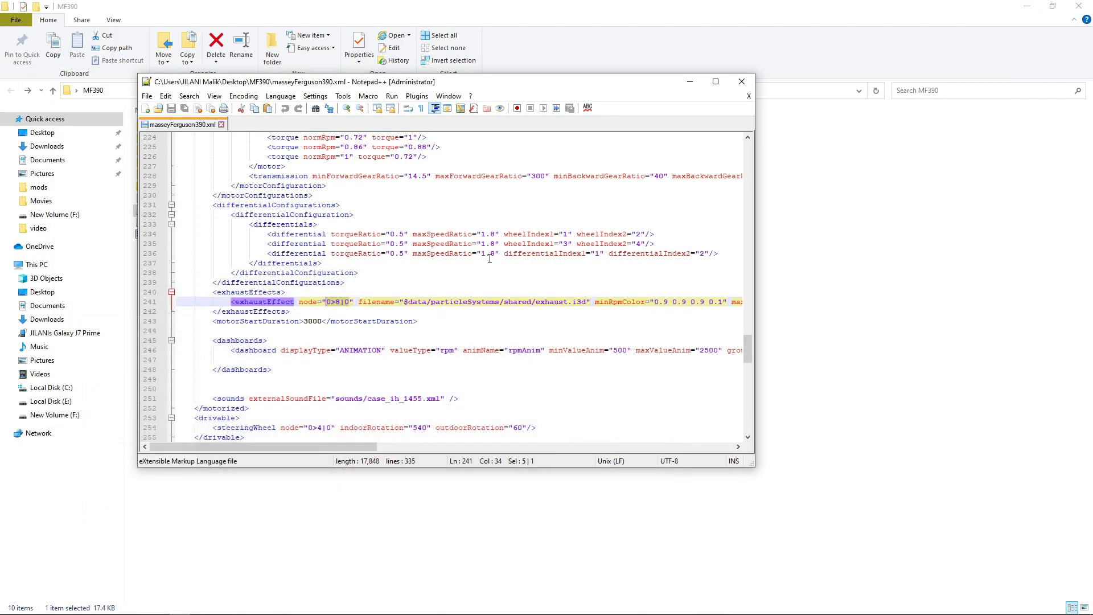
key("ctrl+v")
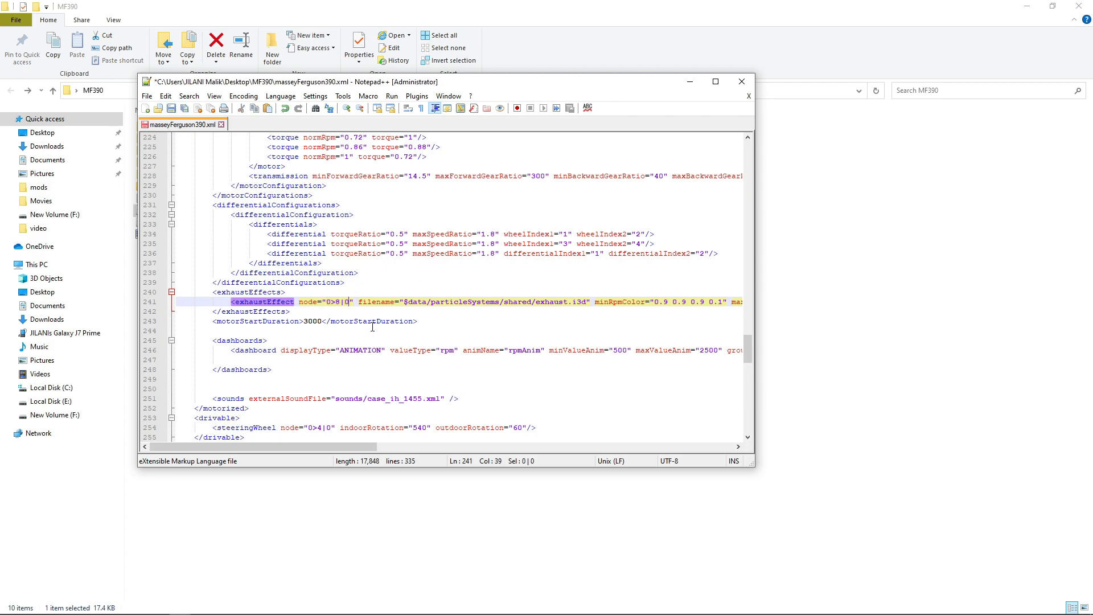
left_click(171, 109)
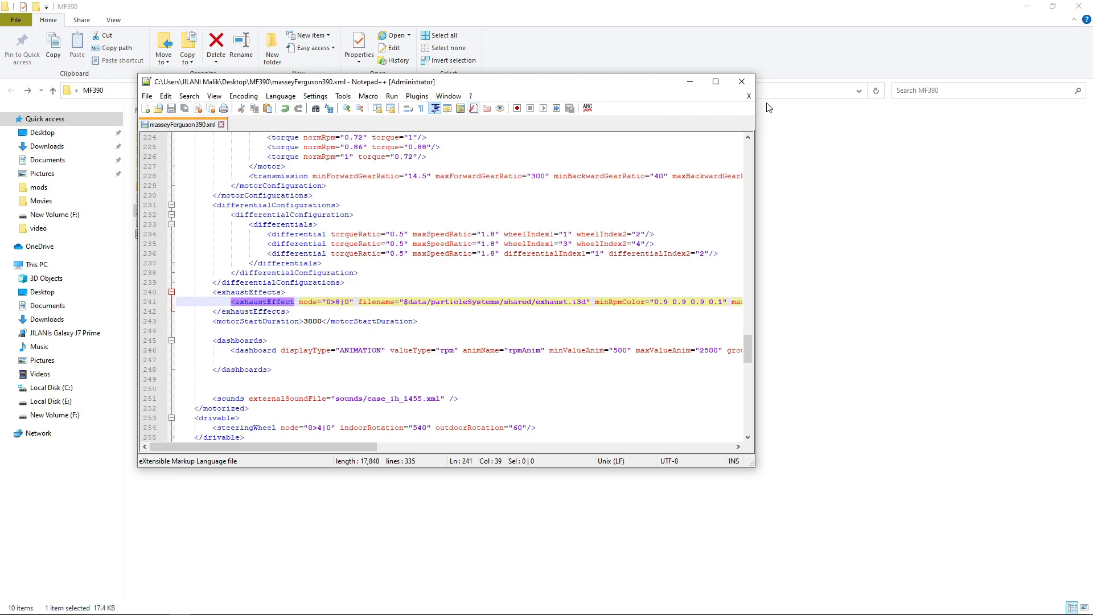
left_click(741, 82)
Switch back to GIANTS Editor and collapse the scenegraph to the root nodes masseyFerguson390 and frontAxis
left_click(165, 608)
scroll(367, 410, "down", 3)
left_click_drag(368, 410, 396, 408, "alt")
scroll(398, 393, "up", 5)
scroll(403, 390, "down", 5)
scroll(396, 408, "up", 4)
scroll(404, 387, "down", 5)
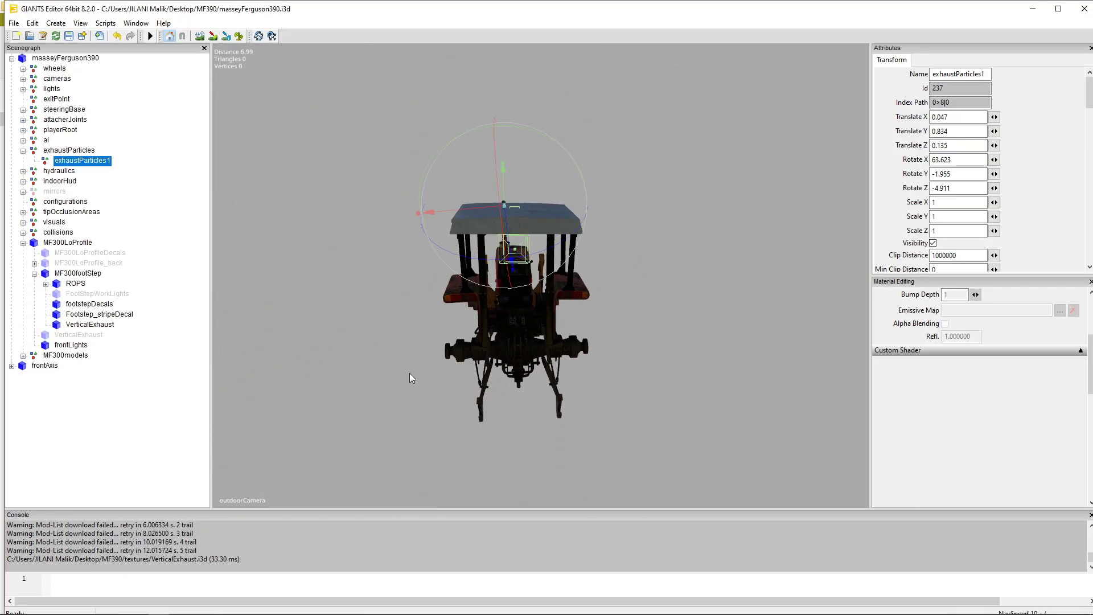
left_click(34, 273)
left_click(25, 245)
left_click(24, 243)
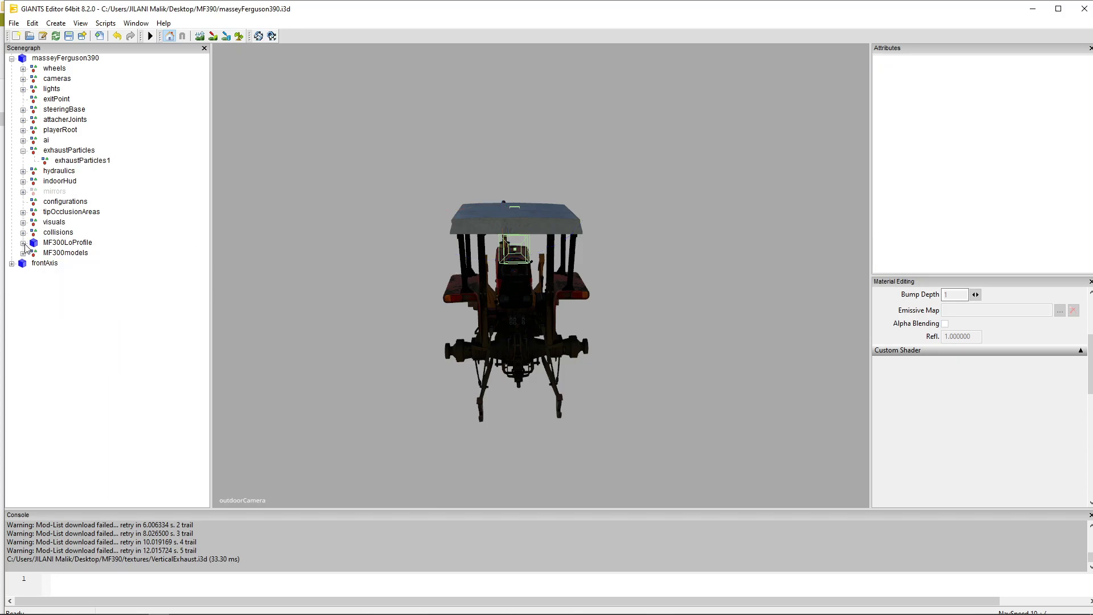
left_click(24, 151)
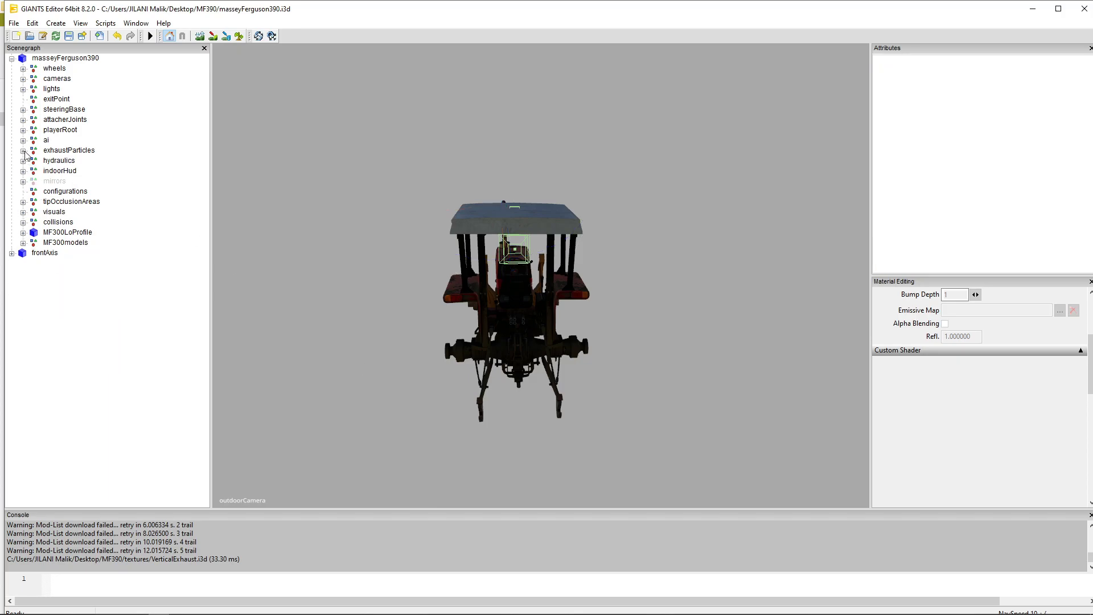
left_click(12, 58)
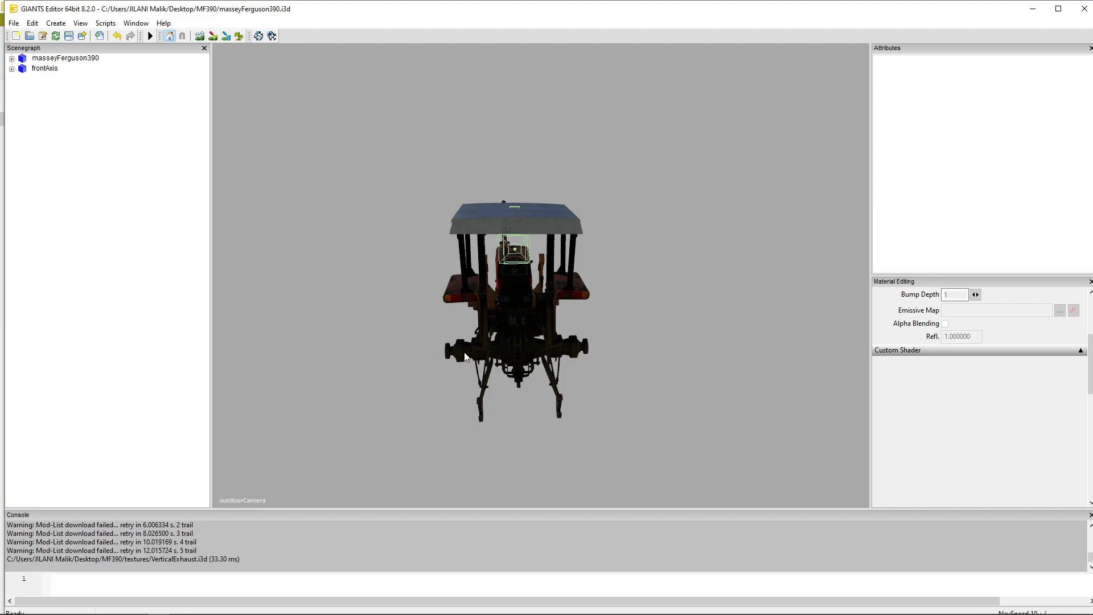
Save the masseyFerguson390.i3d scene and close GIANTS Editor
right_click(465, 357)
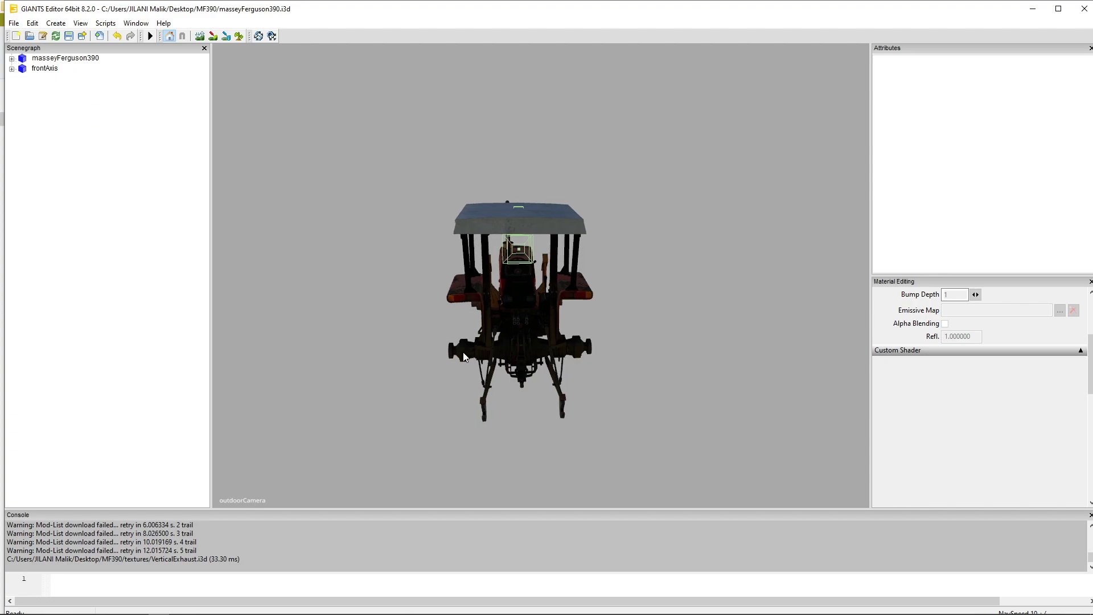
left_click(68, 37)
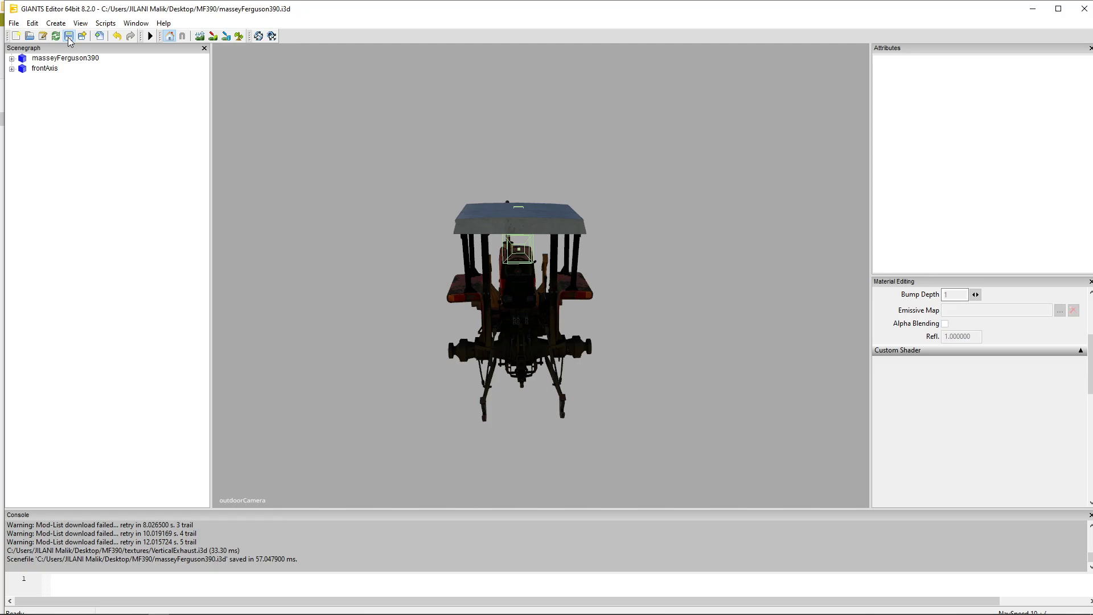
left_click(1086, 14)
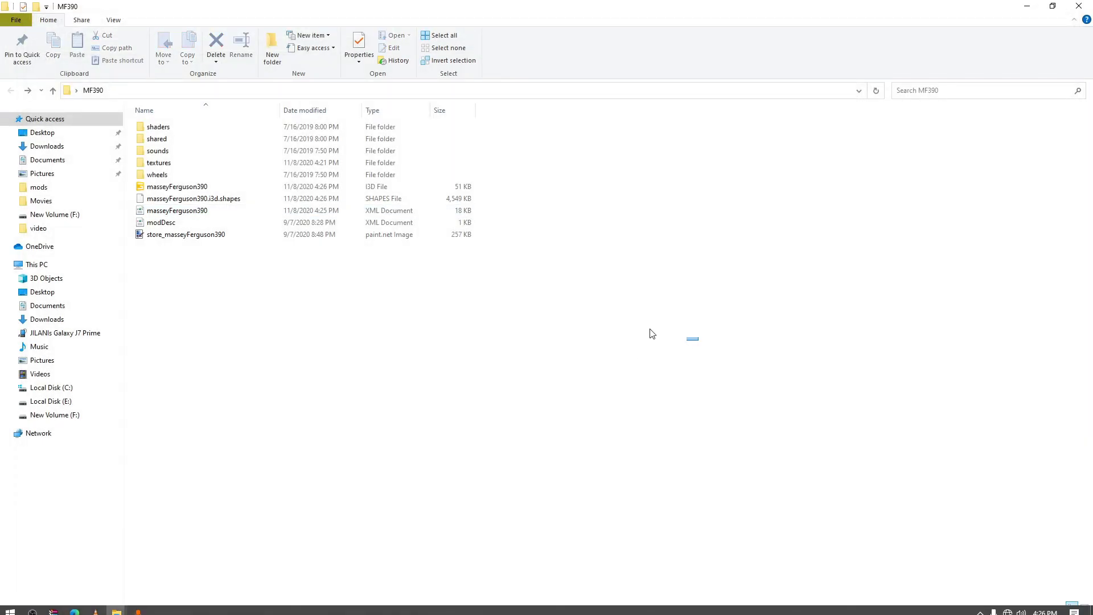
Pack all files and folders inside the MF390 folder into a ZIP archive named MF390
left_click_drag(698, 341, 233, 124)
right_click(233, 124)
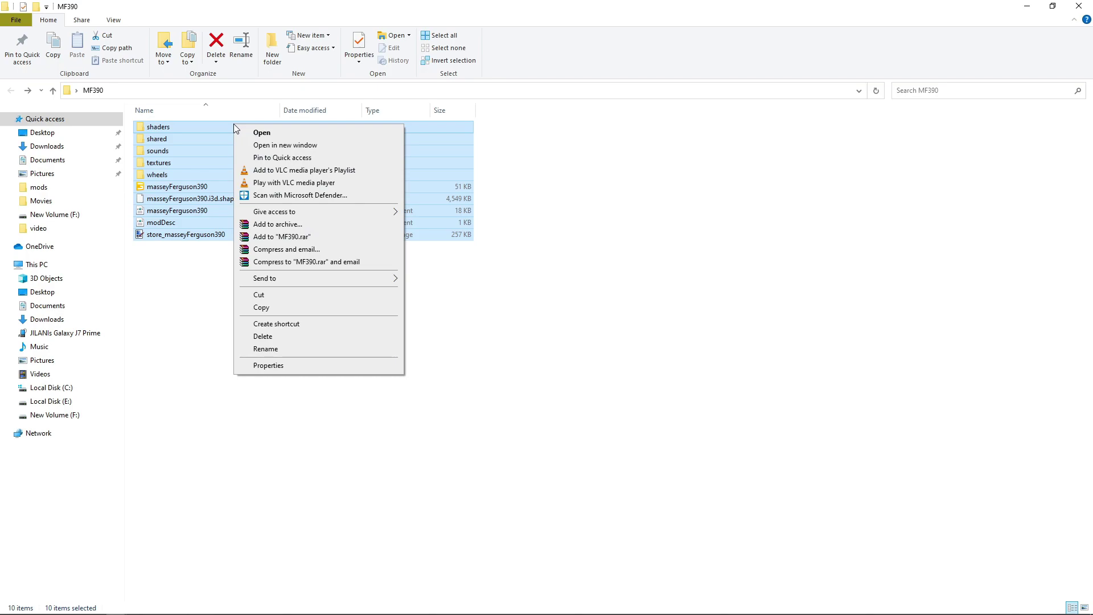
left_click(284, 224)
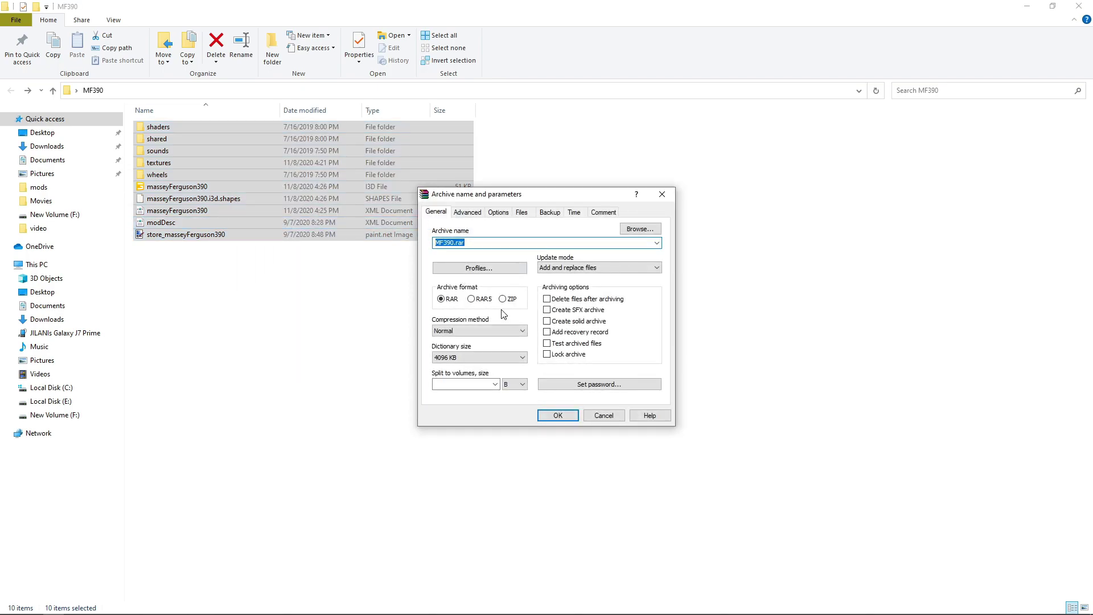
left_click(558, 416)
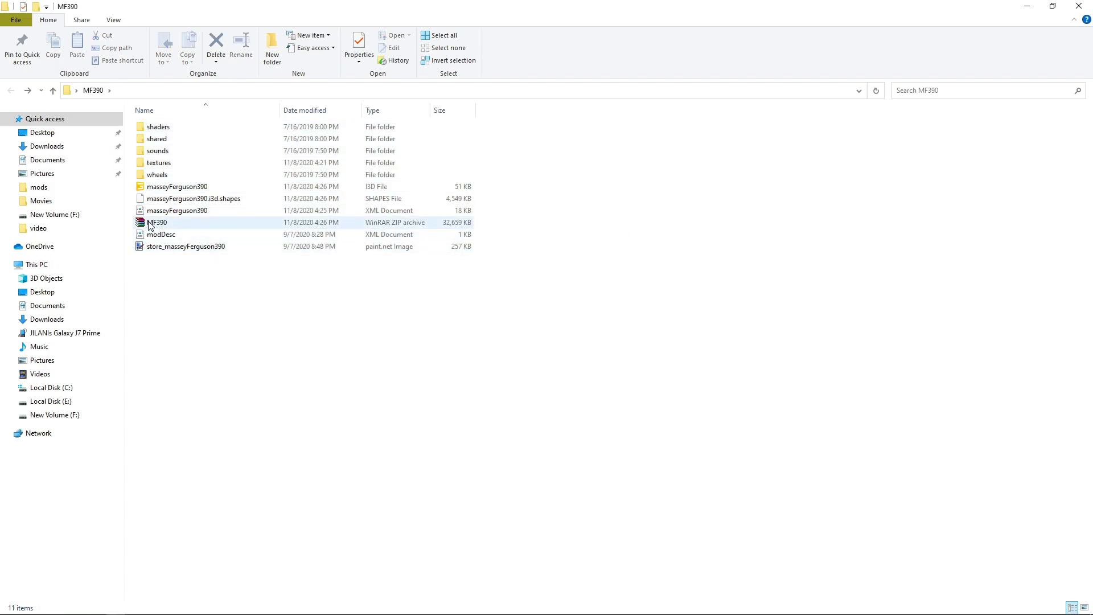
Copy the new MF390 archive and permanently delete the old MF390 archive from the FarmingSimulator2019 mods folder
left_click(153, 223)
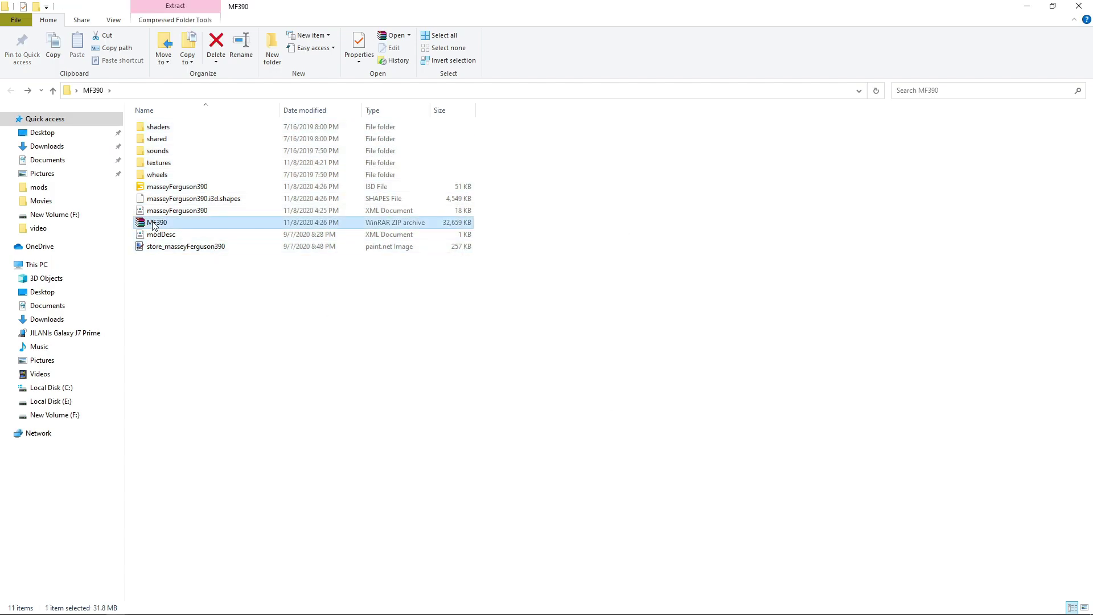
left_click(1028, 7)
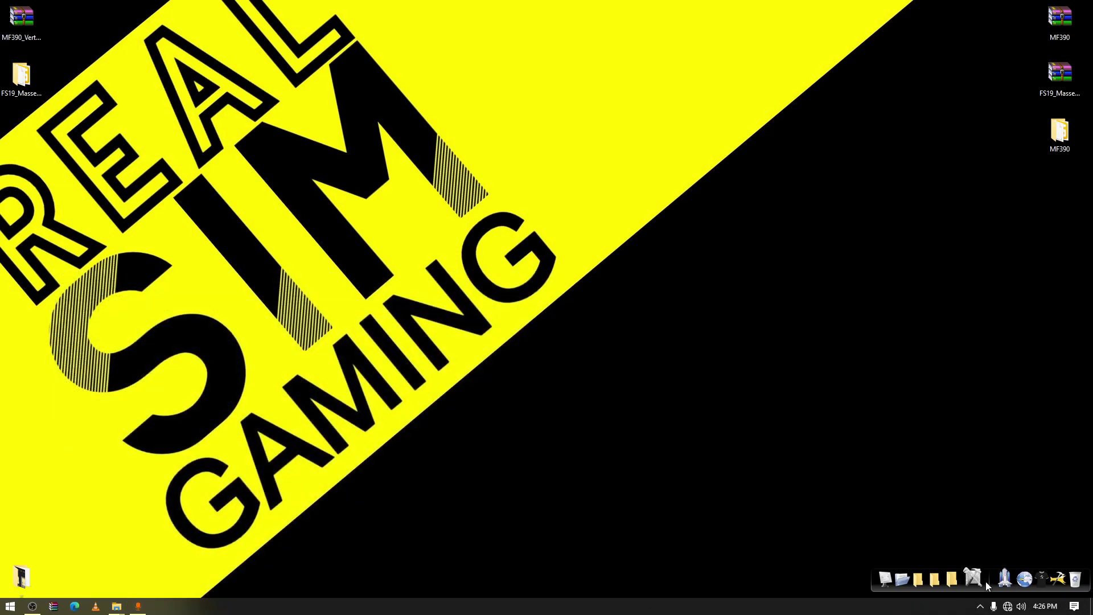
left_click(995, 575)
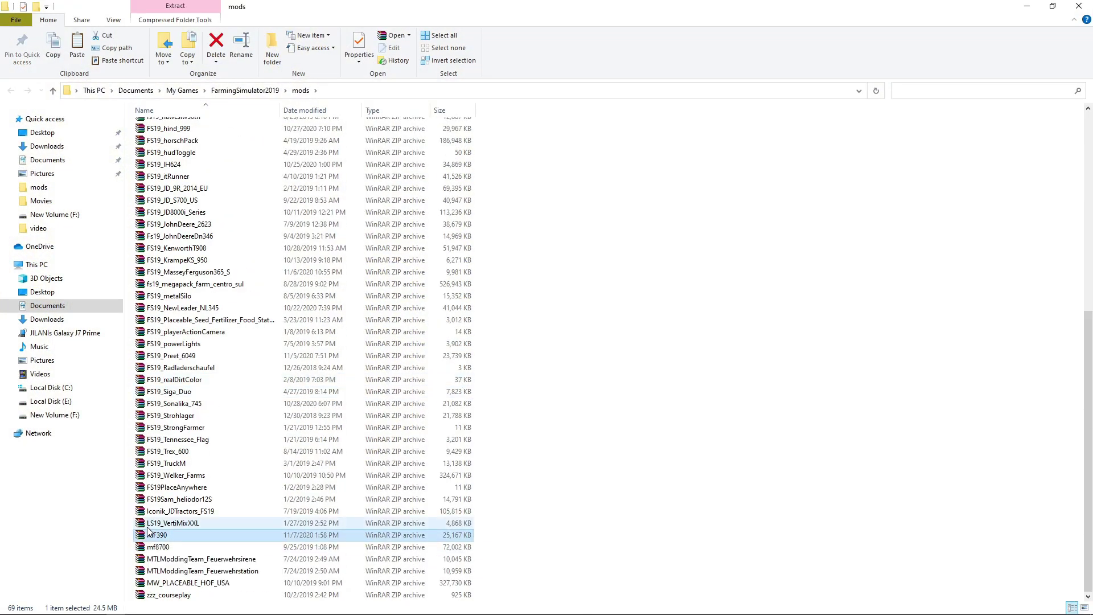
key("shift+Delete")
key("Return")
Paste the new MF390 archive into the mods folder and close that folder's window
right_click(558, 339)
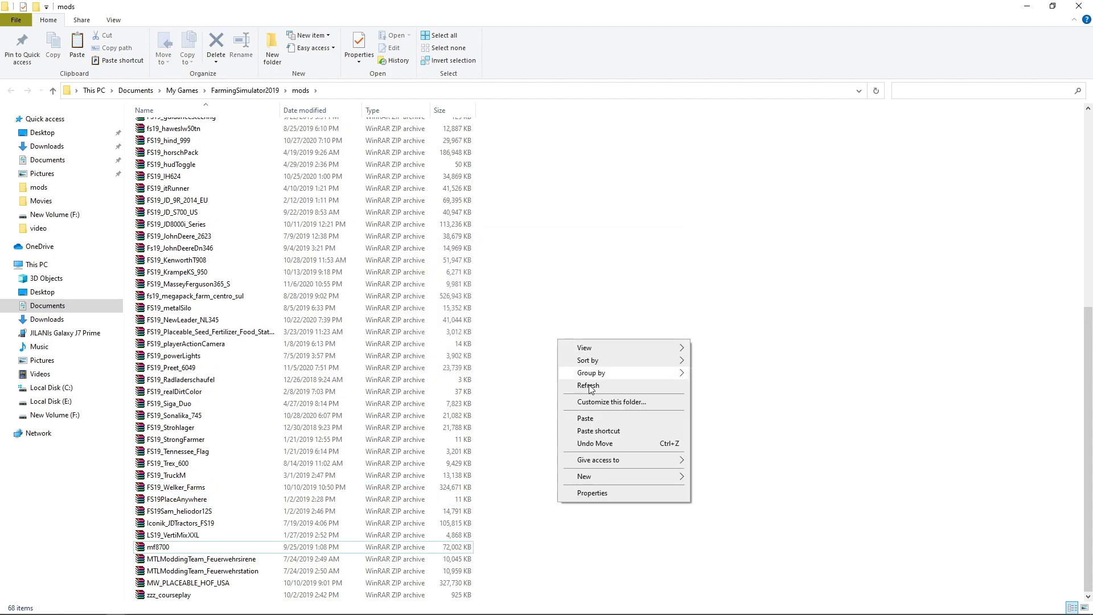
left_click(595, 419)
left_click(646, 406)
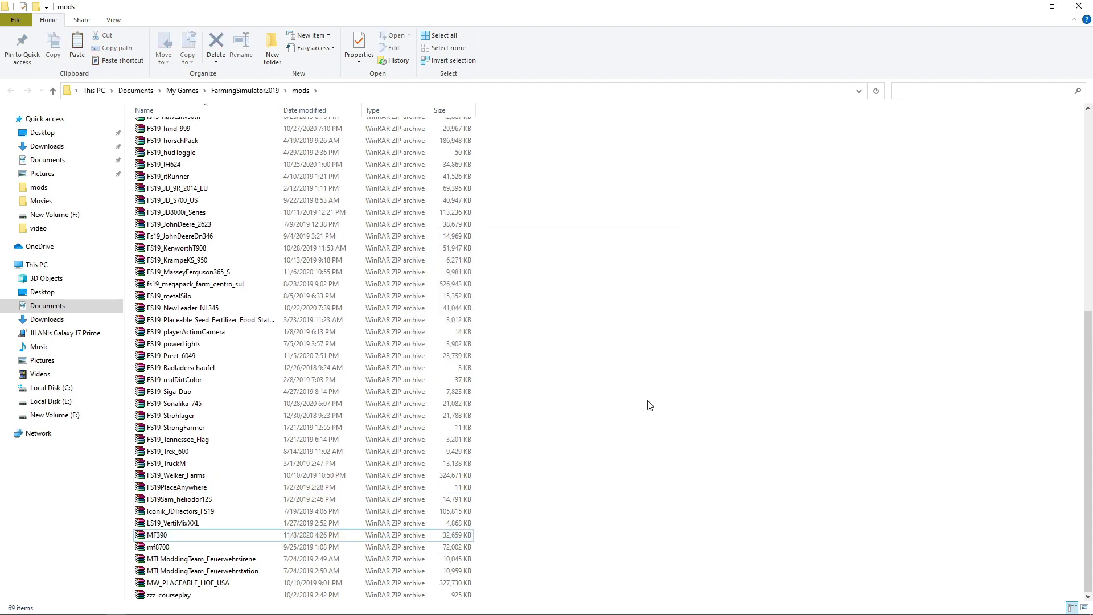
left_click(1026, 9)
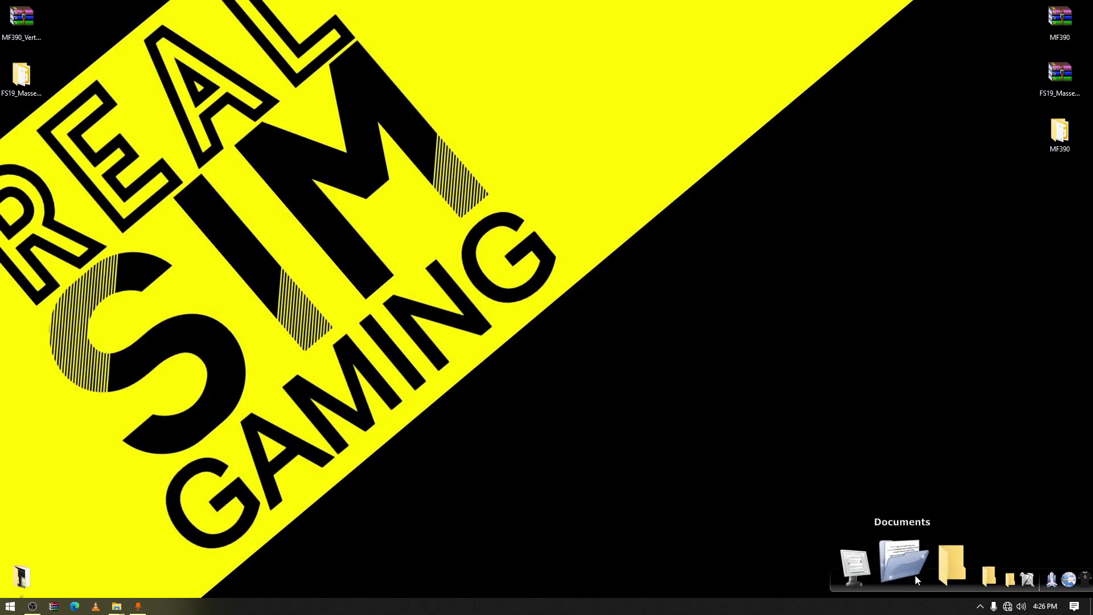
mouse_move(117, 606)
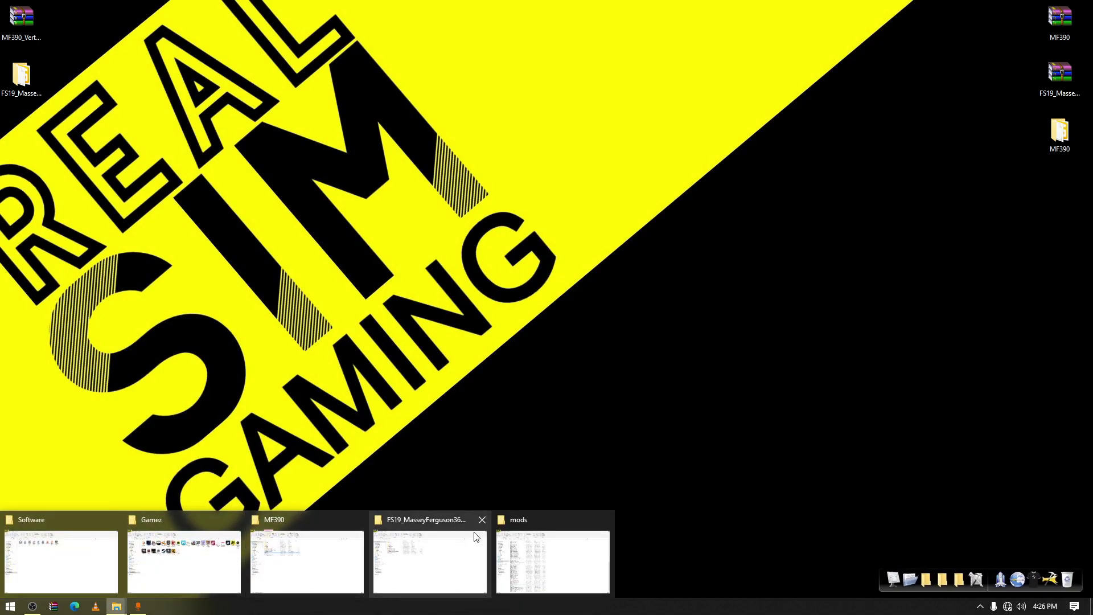
left_click(603, 519)
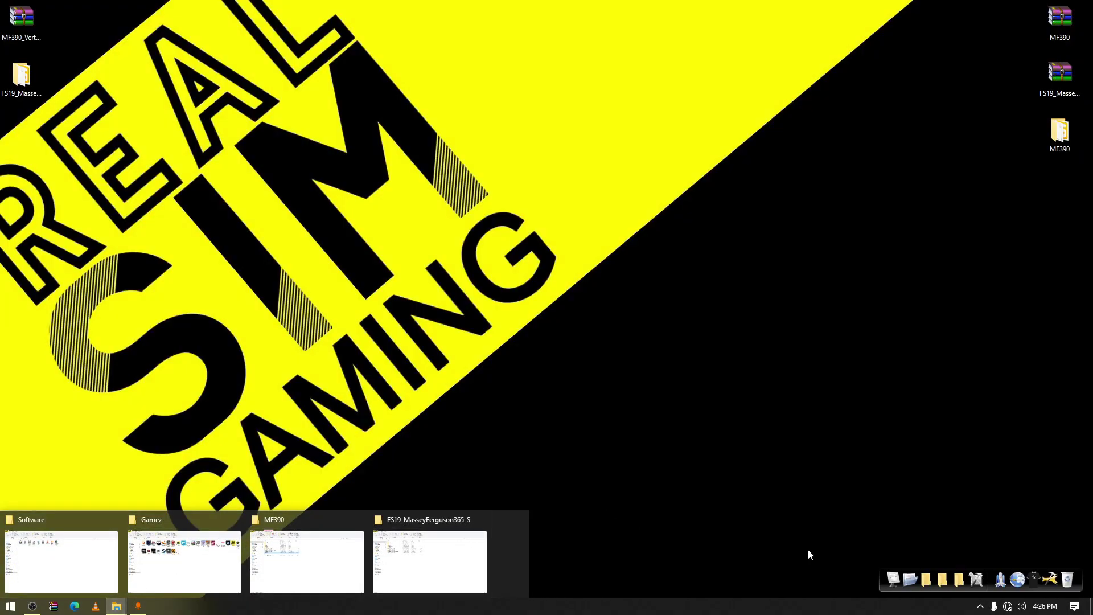
Launch Farming Simulator 19 and start a career game on the Welker Farms Map
left_click(922, 576)
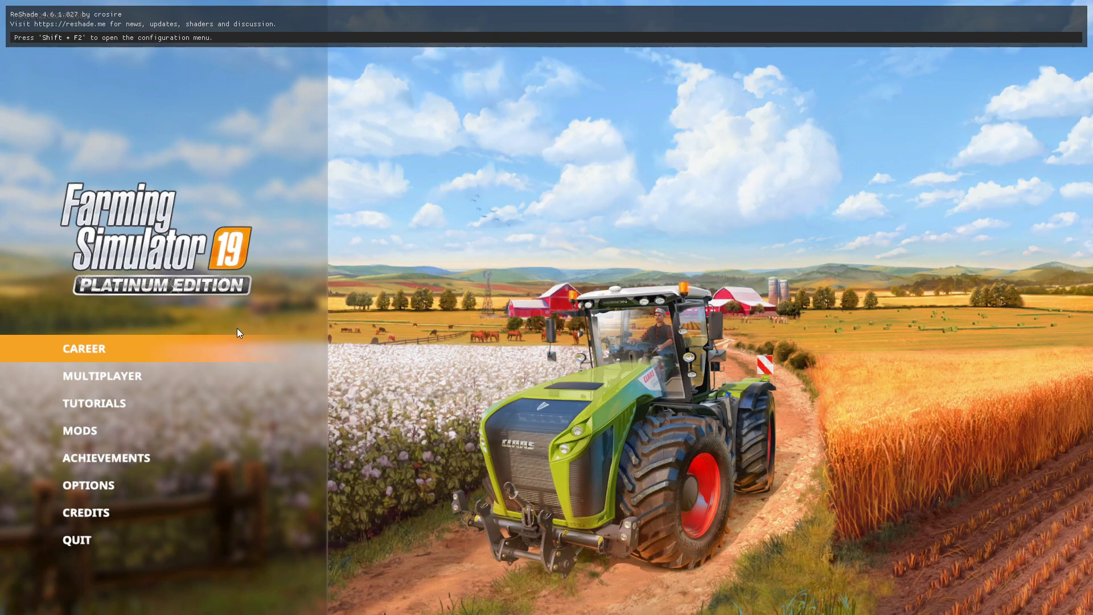
left_click(230, 347)
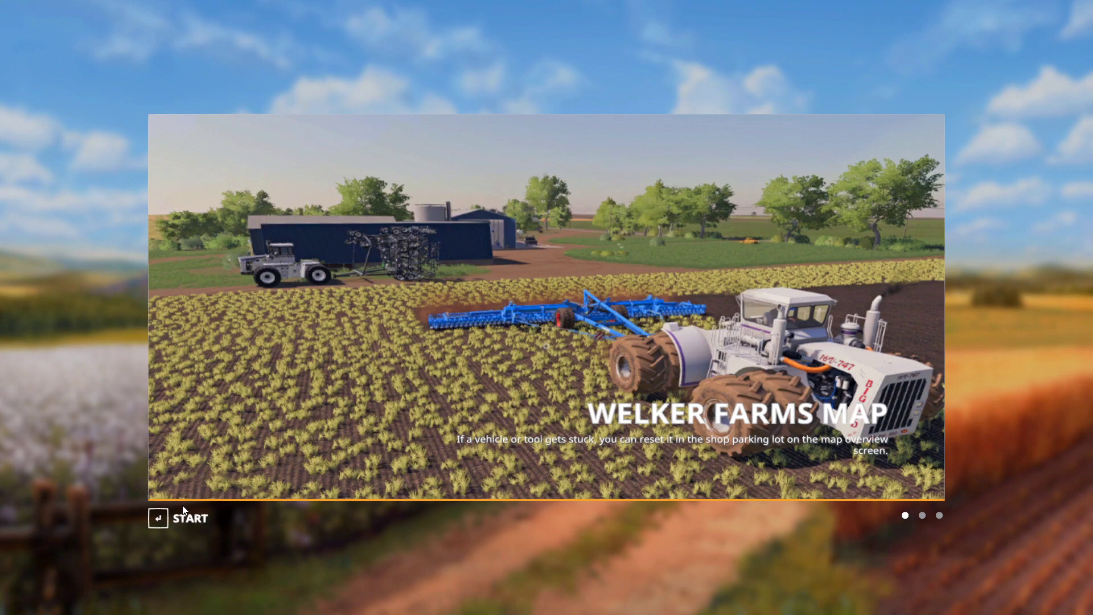
left_click(183, 507)
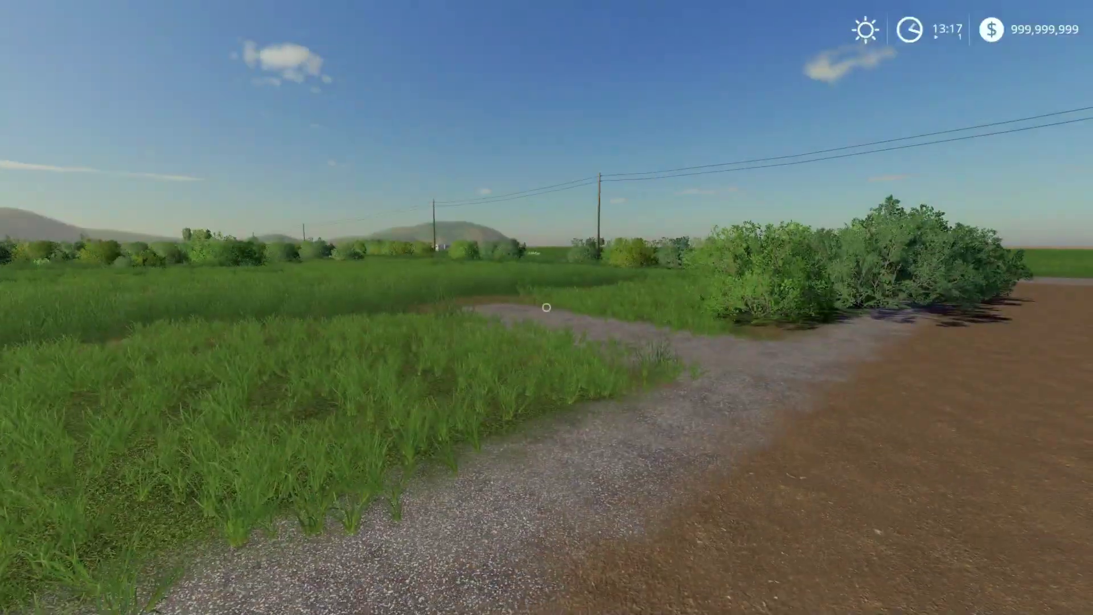
Open the shop's small tractors category and choose the Massey Ferguson 390 for customization
key("p")
left_click(213, 191)
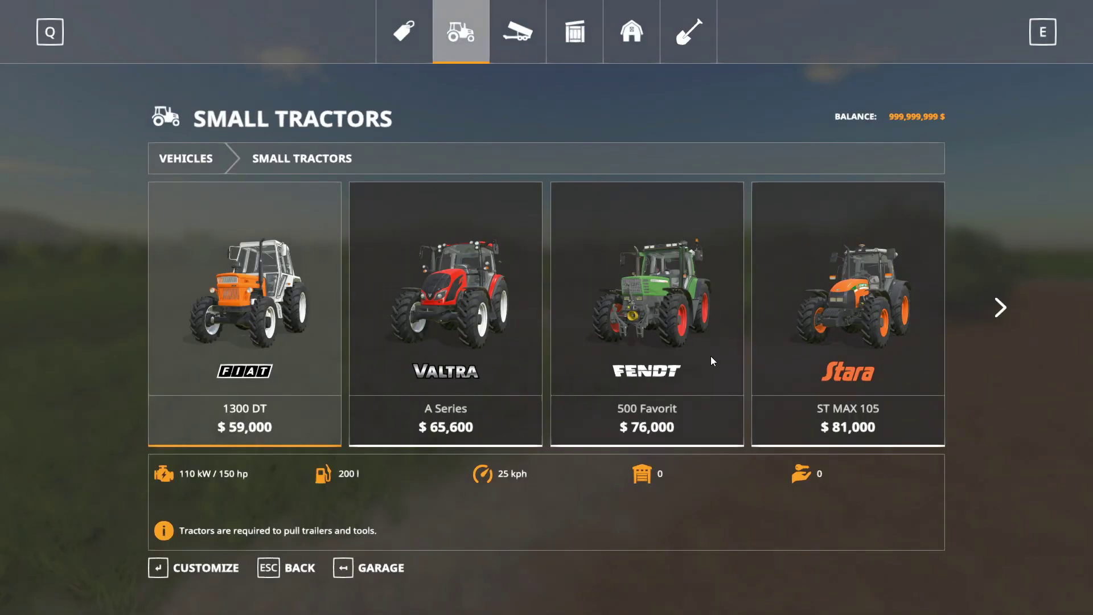
scroll(709, 351, "down", 5)
left_click(813, 281)
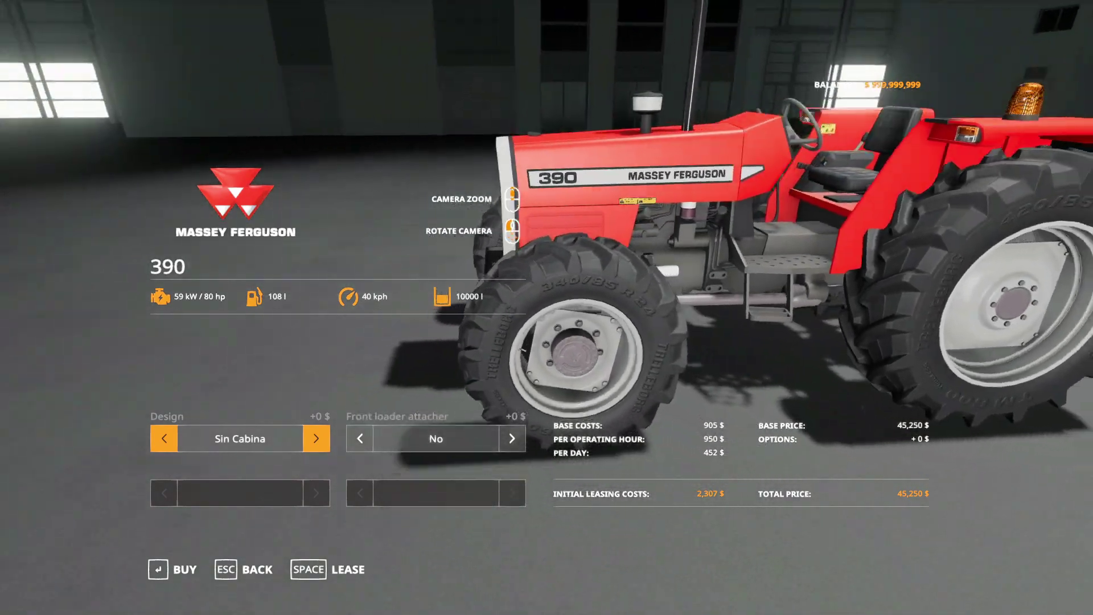
Check the vertical exhaust in the shop preview from several angles and buy the Massey Ferguson 390
scroll(813, 281, "down", 5)
left_click_drag(812, 281, 751, 284)
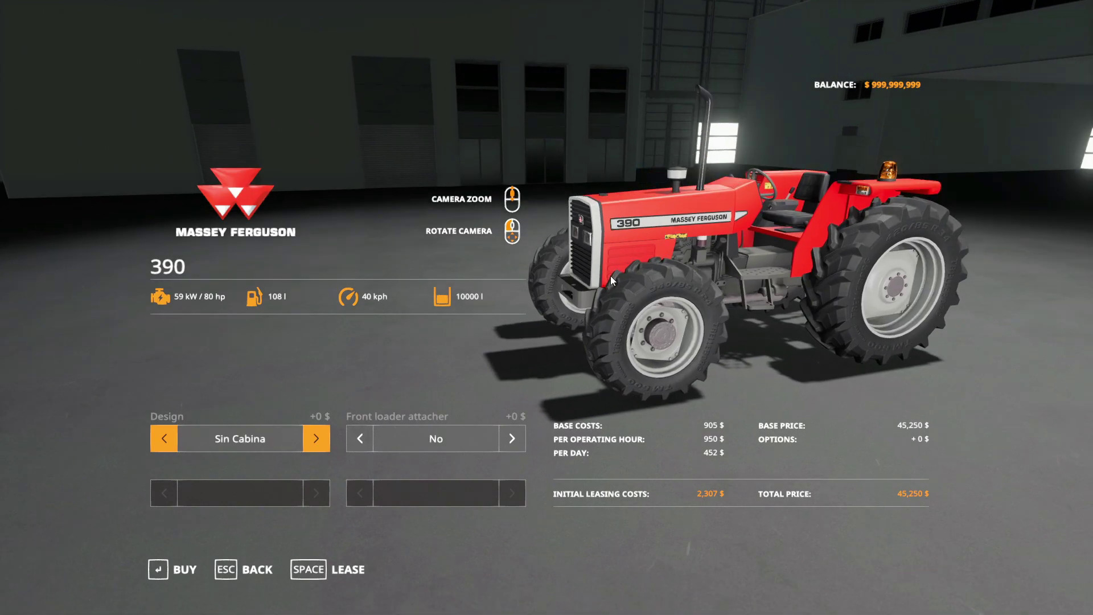
left_click_drag(645, 270, 422, 421)
key("Return")
left_click(375, 397)
left_click(380, 388)
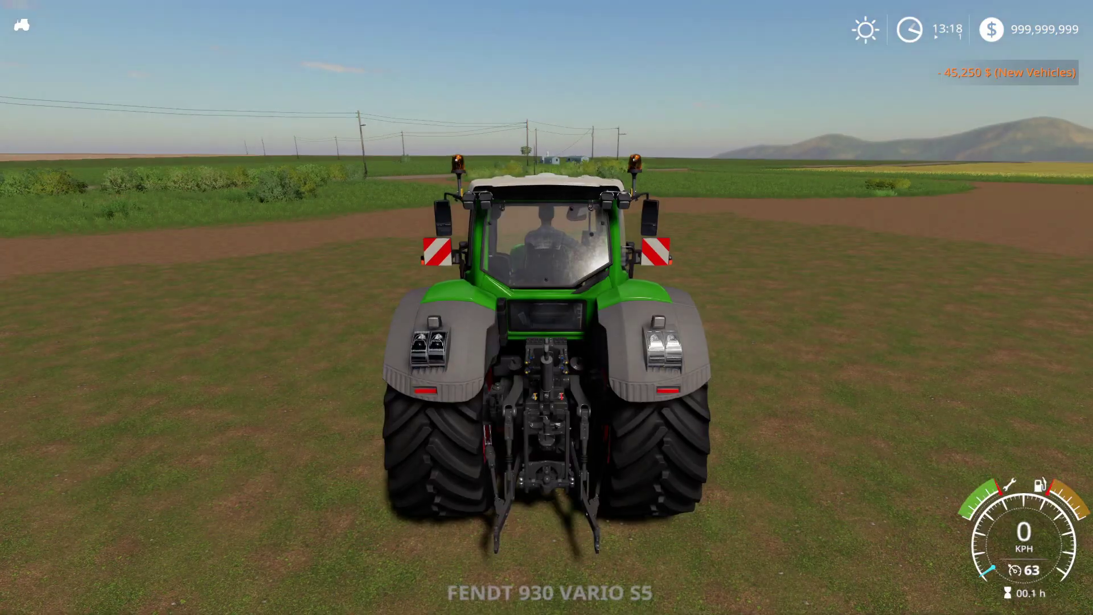